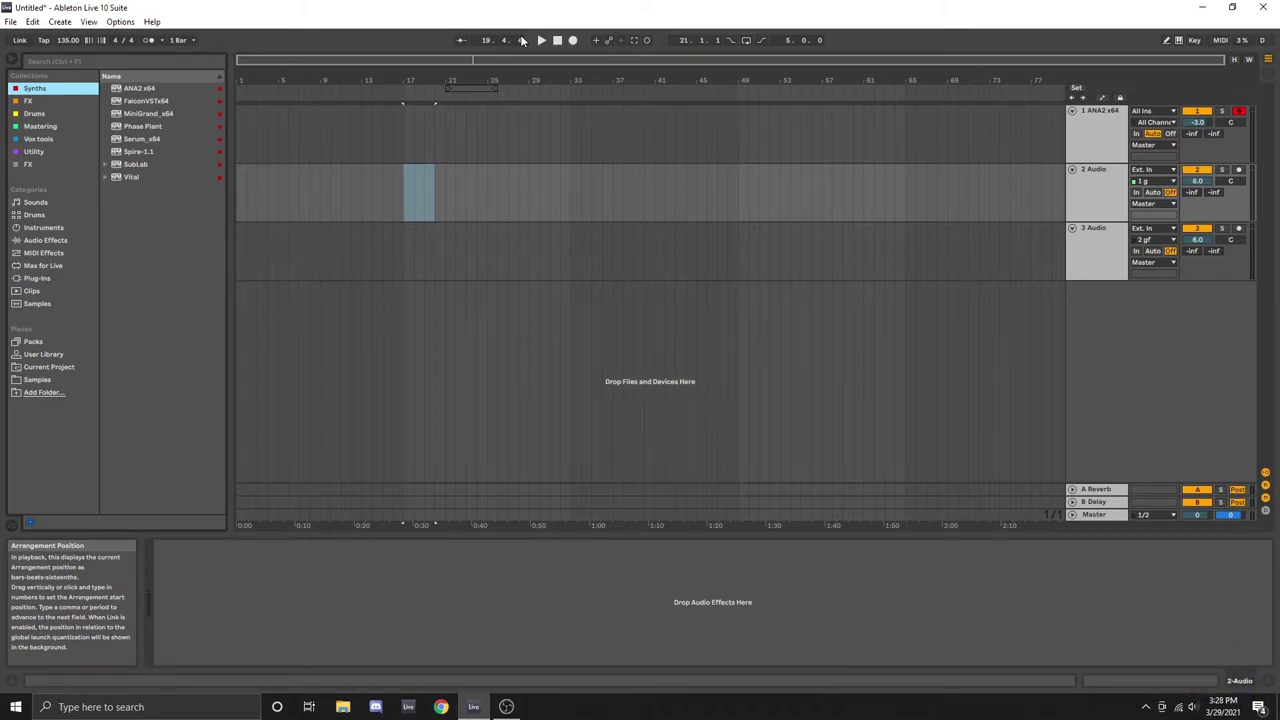
# Place the insert marker at bar 17 on the ANA2 x64 track, showing its Clean Lead device.
pyautogui.click(405, 130)
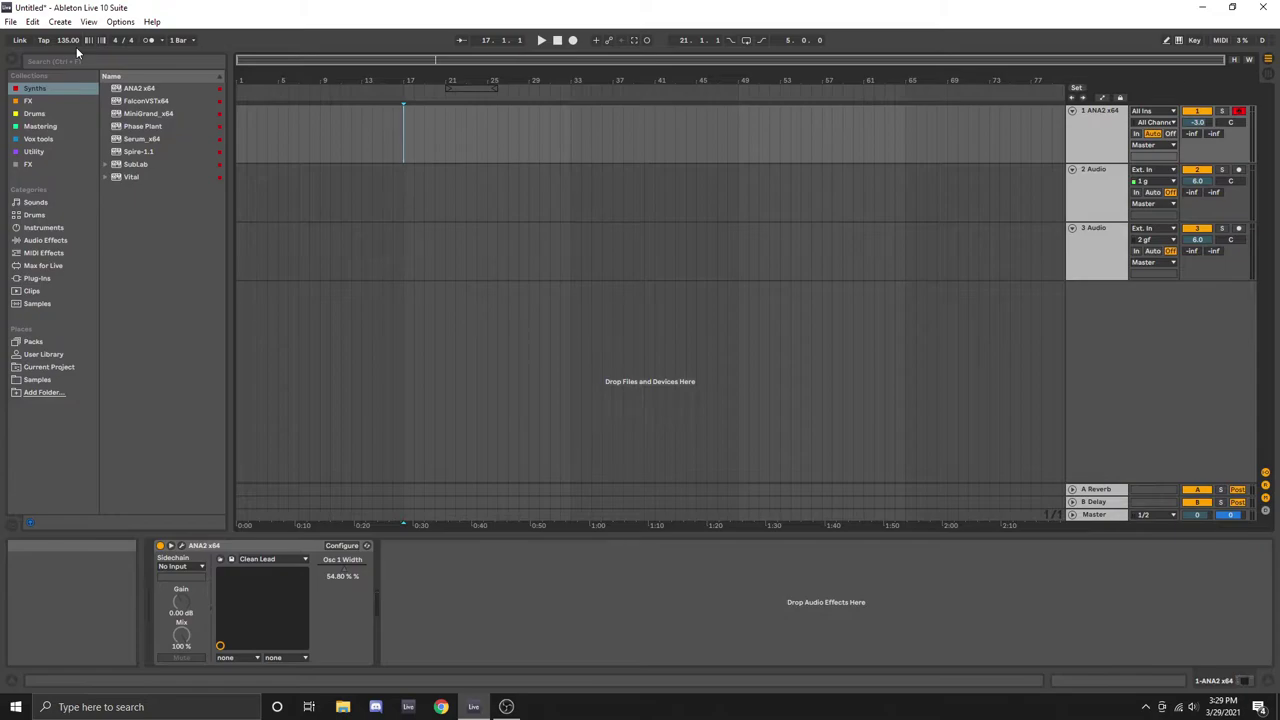
# Raise the tempo to 145 BPM, turn the metronome on, and briefly audition playback.
pyautogui.moveTo(76, 47); pyautogui.dragTo(94, 50)
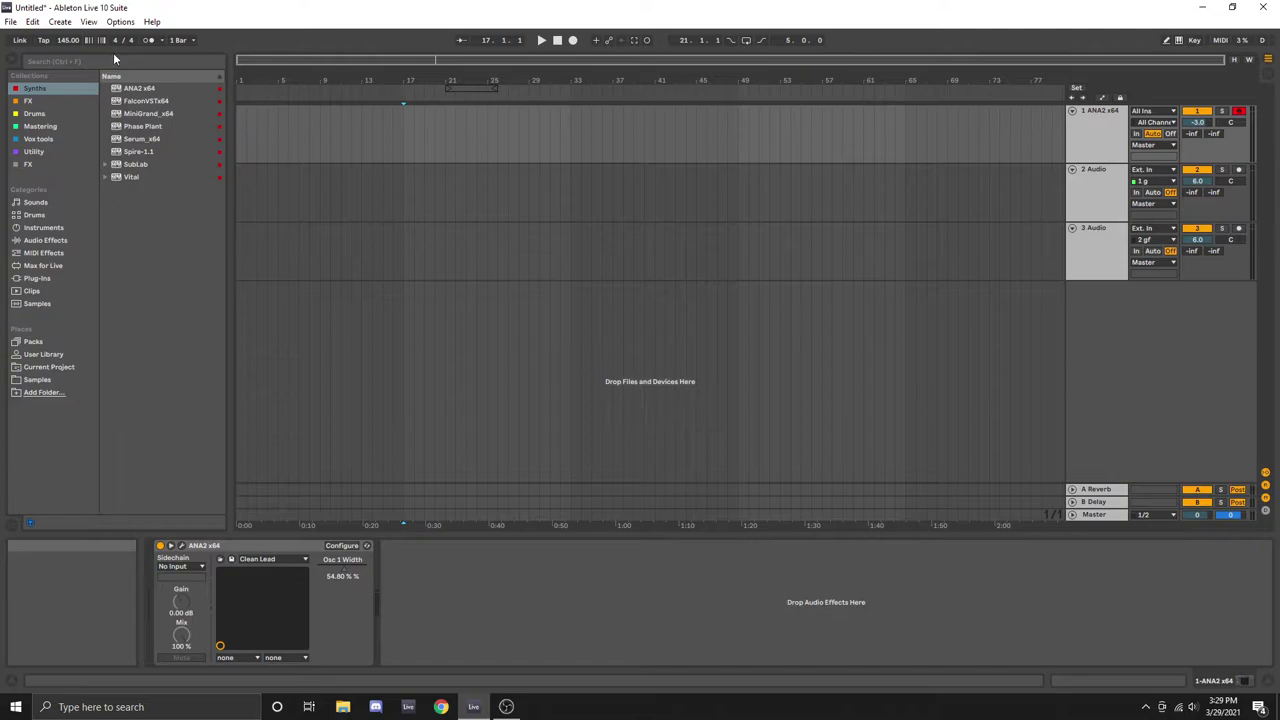
pyautogui.click(148, 40)
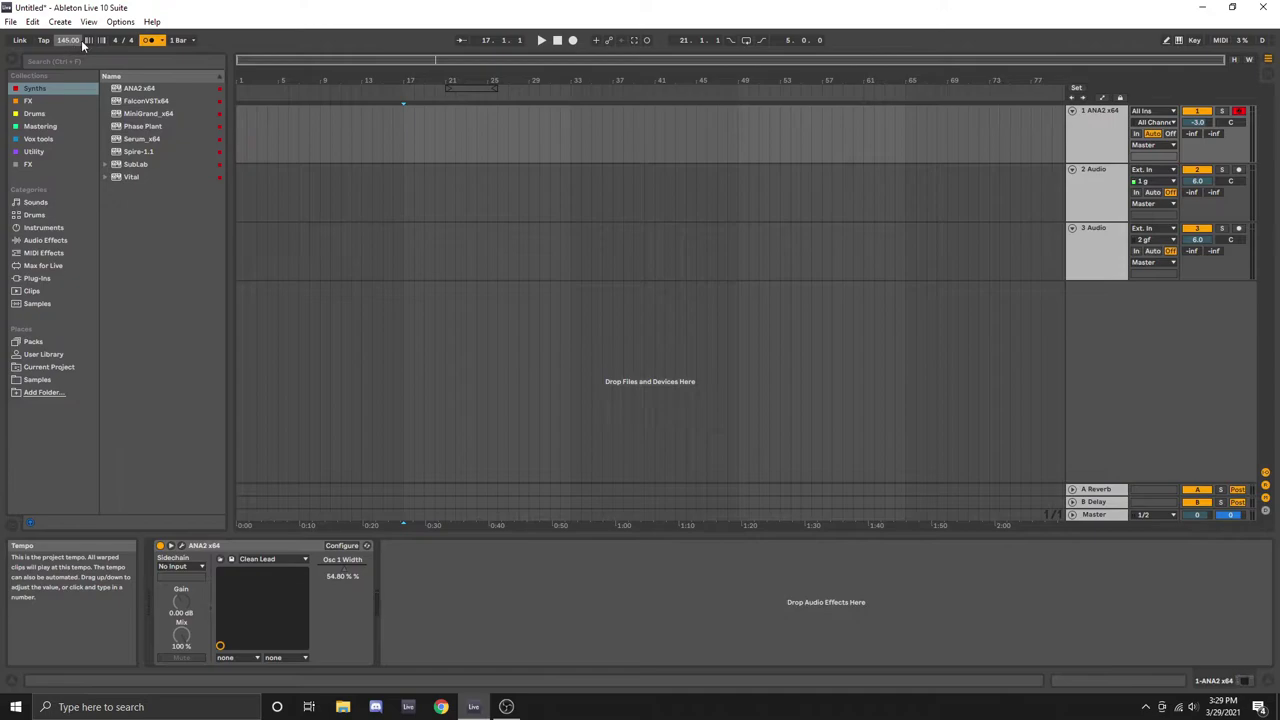
pyautogui.press('space')
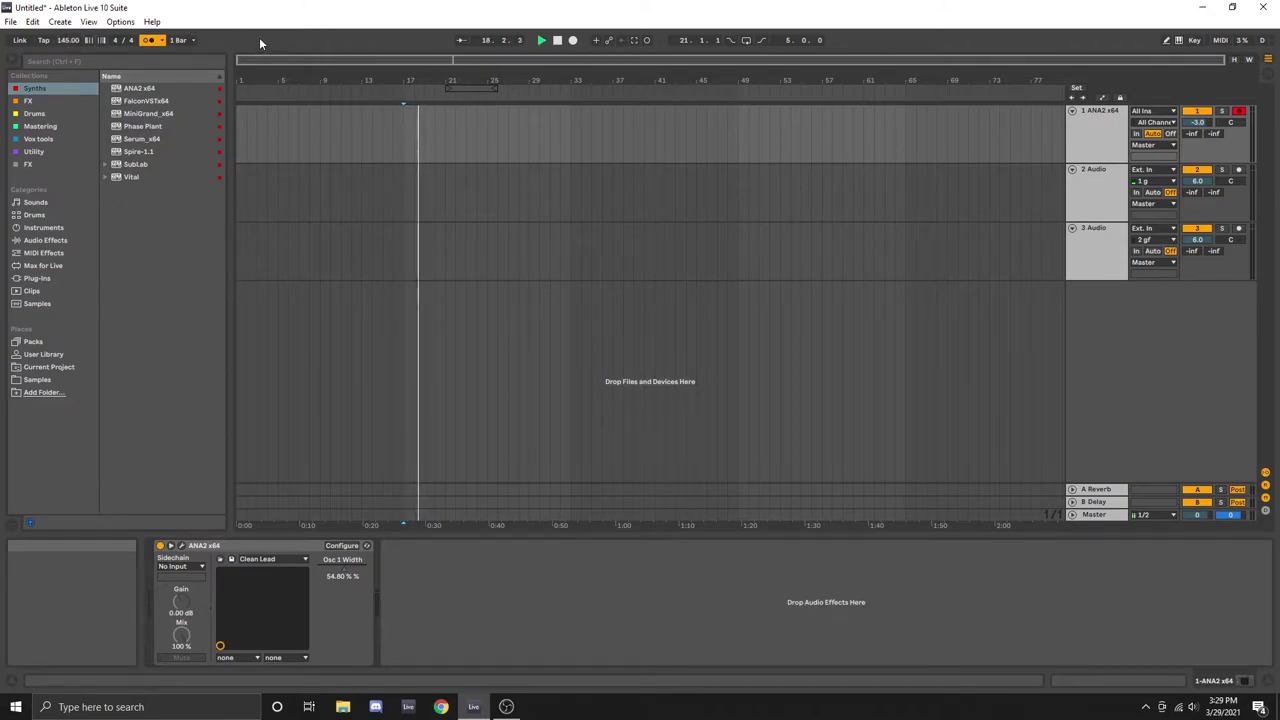
pyautogui.press('space')
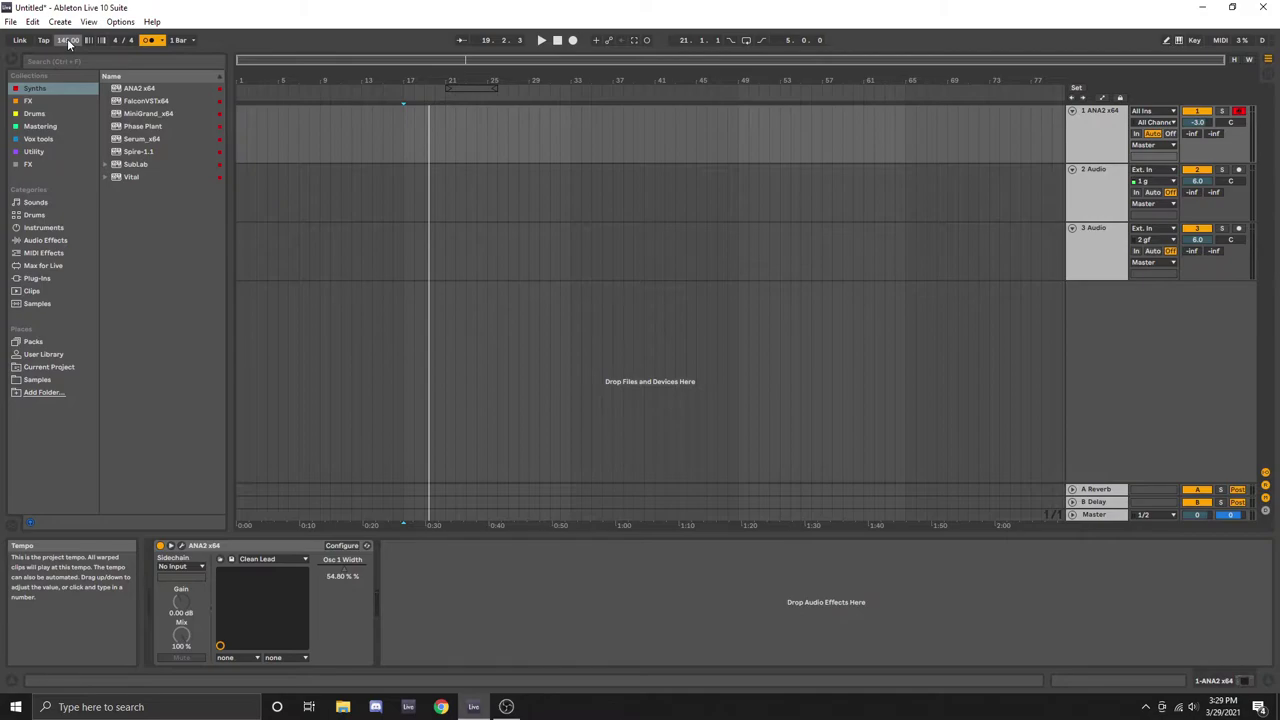
# Lower the tempo to 126 BPM and audition playback from bar 17.
pyautogui.moveTo(68, 43)
pyautogui.mouseDown()
pyautogui.moveTo(68, 58)
pyautogui.moveTo(68, 40)
pyautogui.mouseUp()
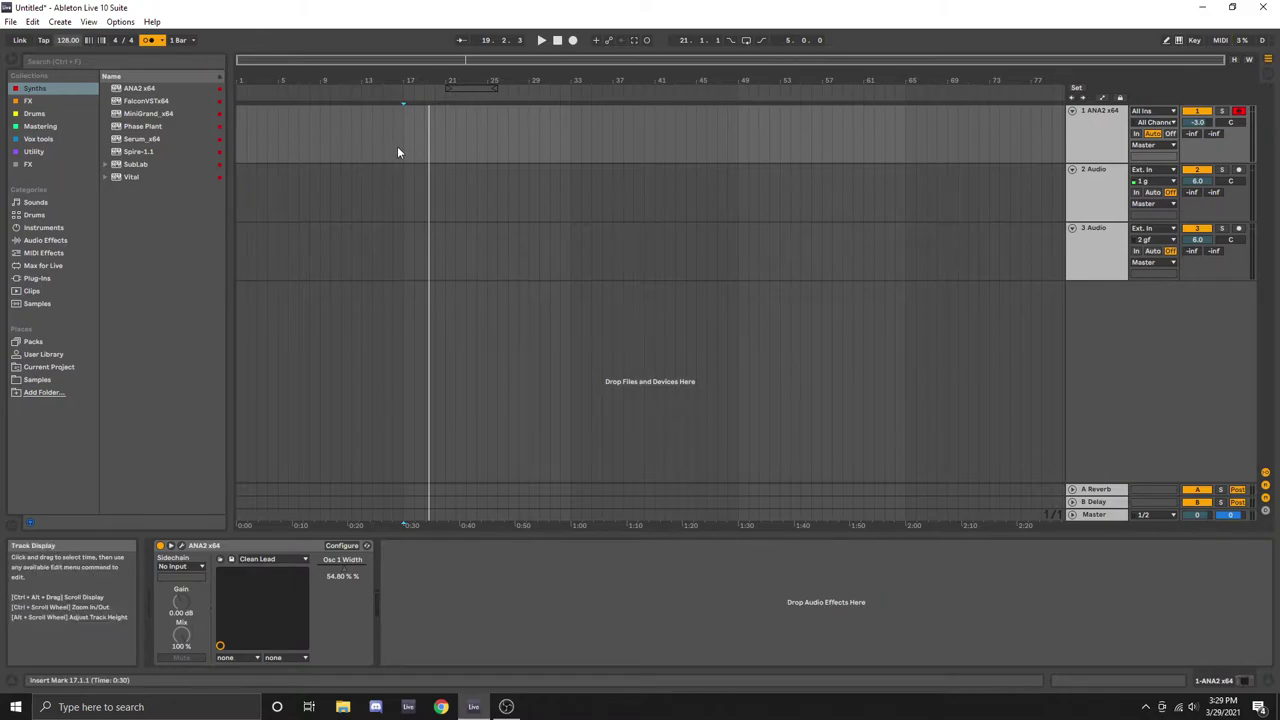
pyautogui.press('space')
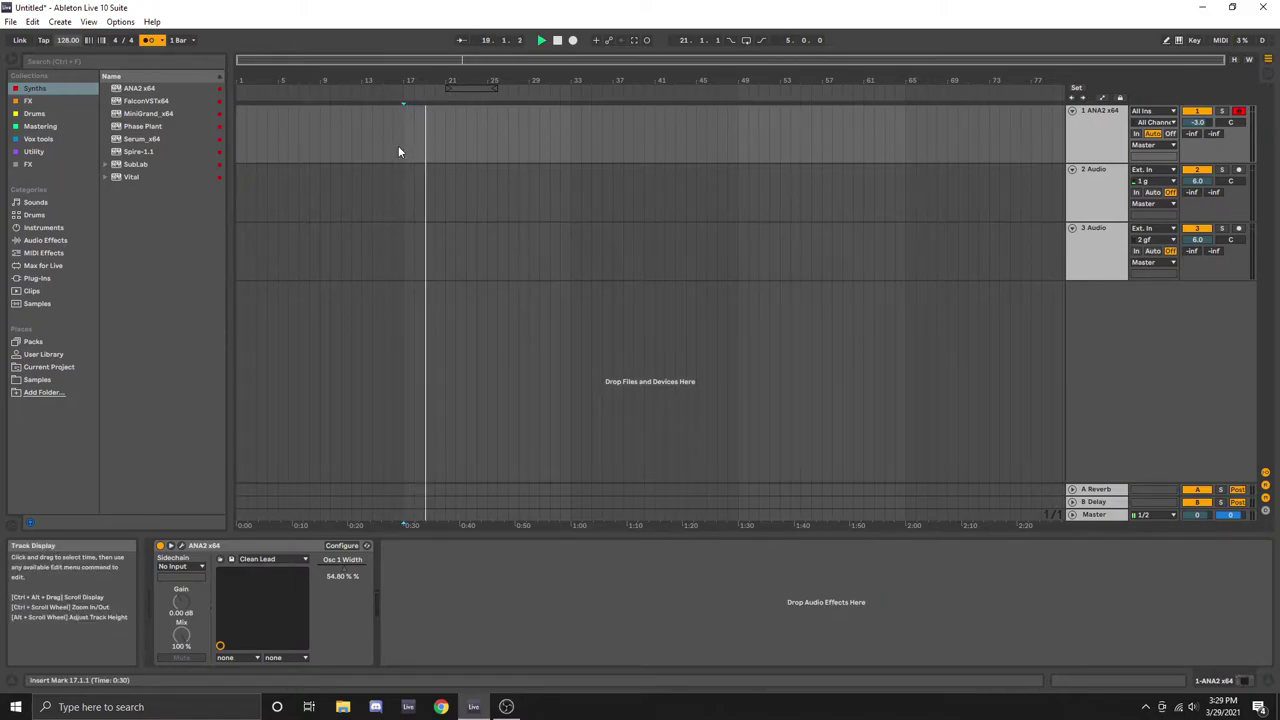
pyautogui.press('space')
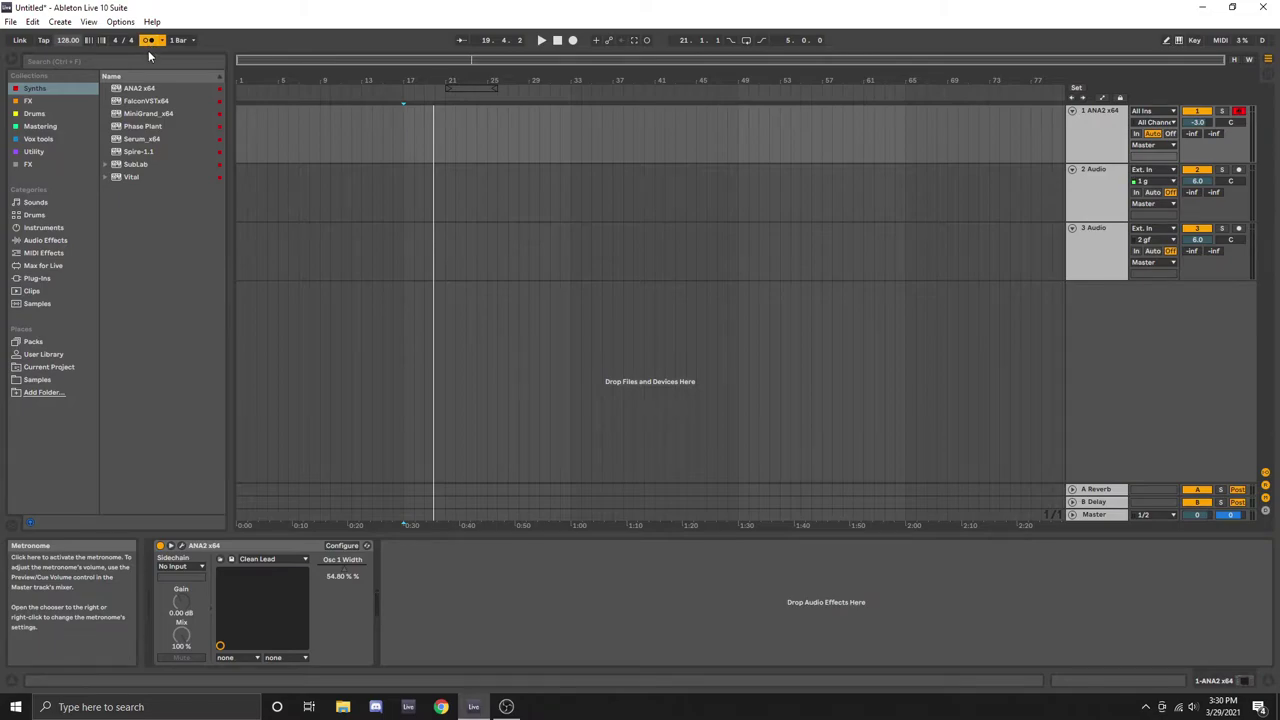
# Switch the metronome off while replaying from the bar 17 start point.
pyautogui.click(148, 42)
pyautogui.press('space')
pyautogui.click(149, 40)
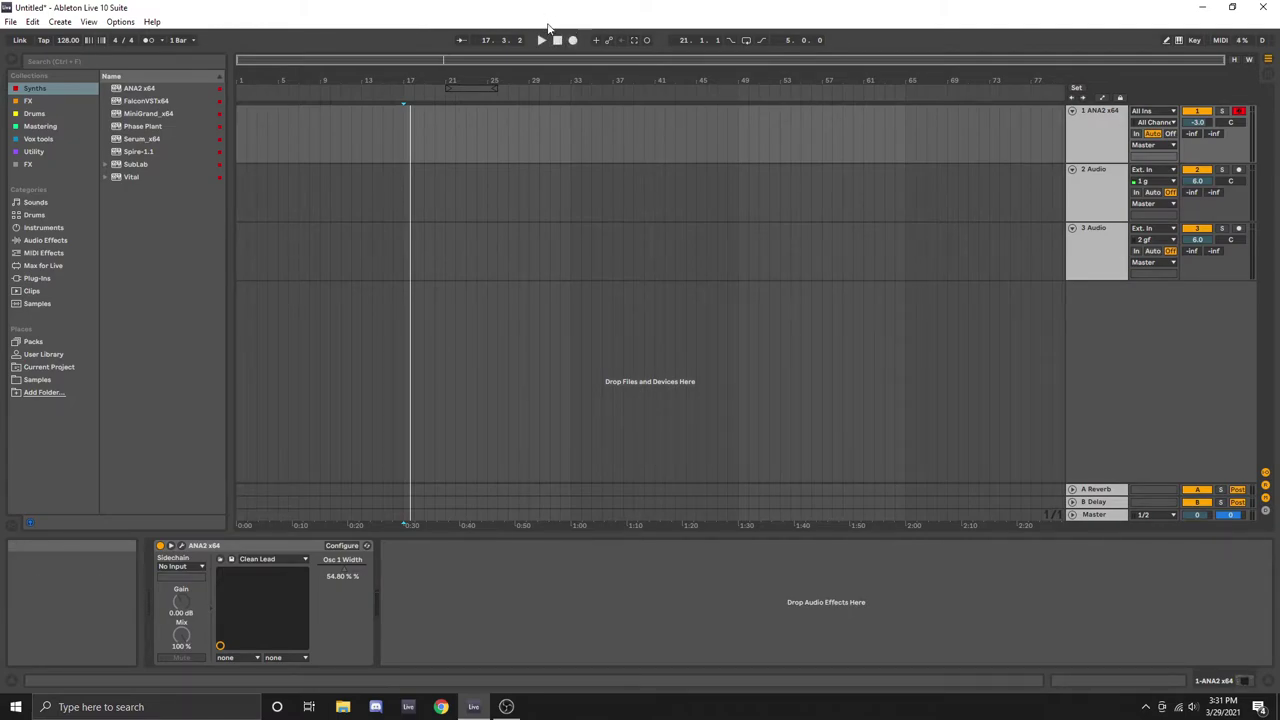
# Audition playback from bar 25, then from bar 17, and stop.
pyautogui.press('space')
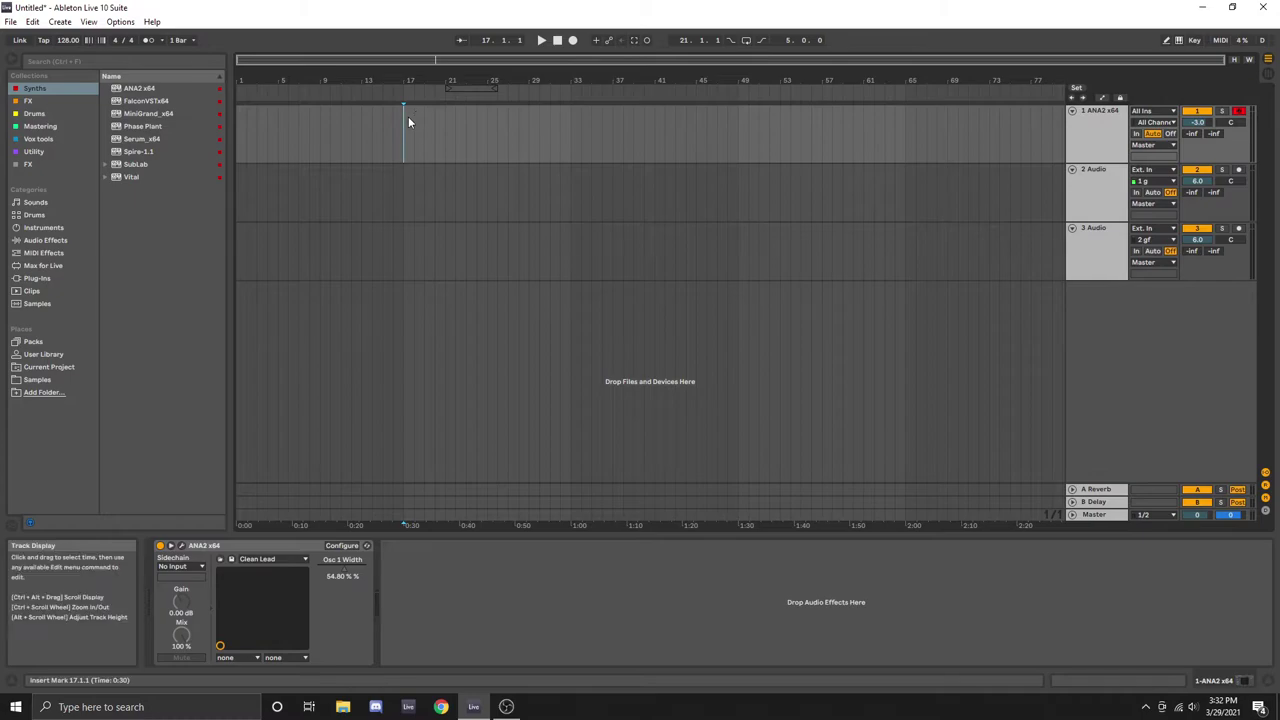
pyautogui.click(487, 130)
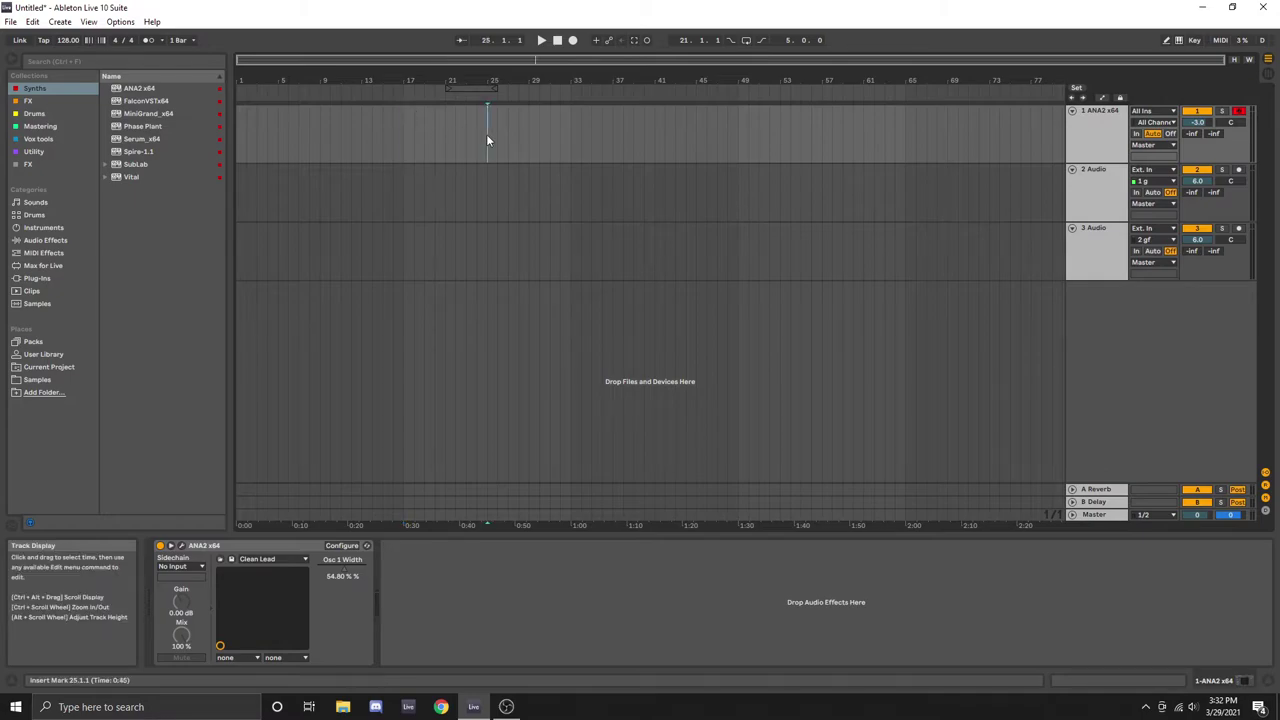
pyautogui.click(545, 40)
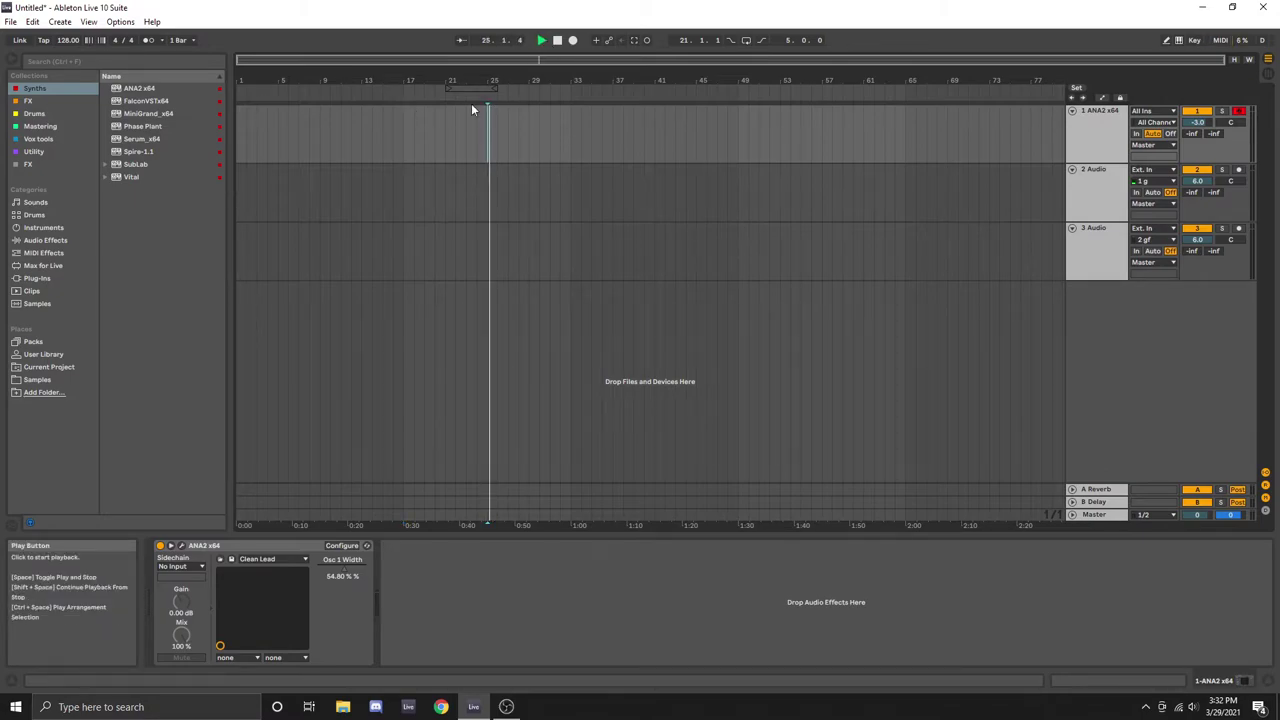
pyautogui.click(406, 139)
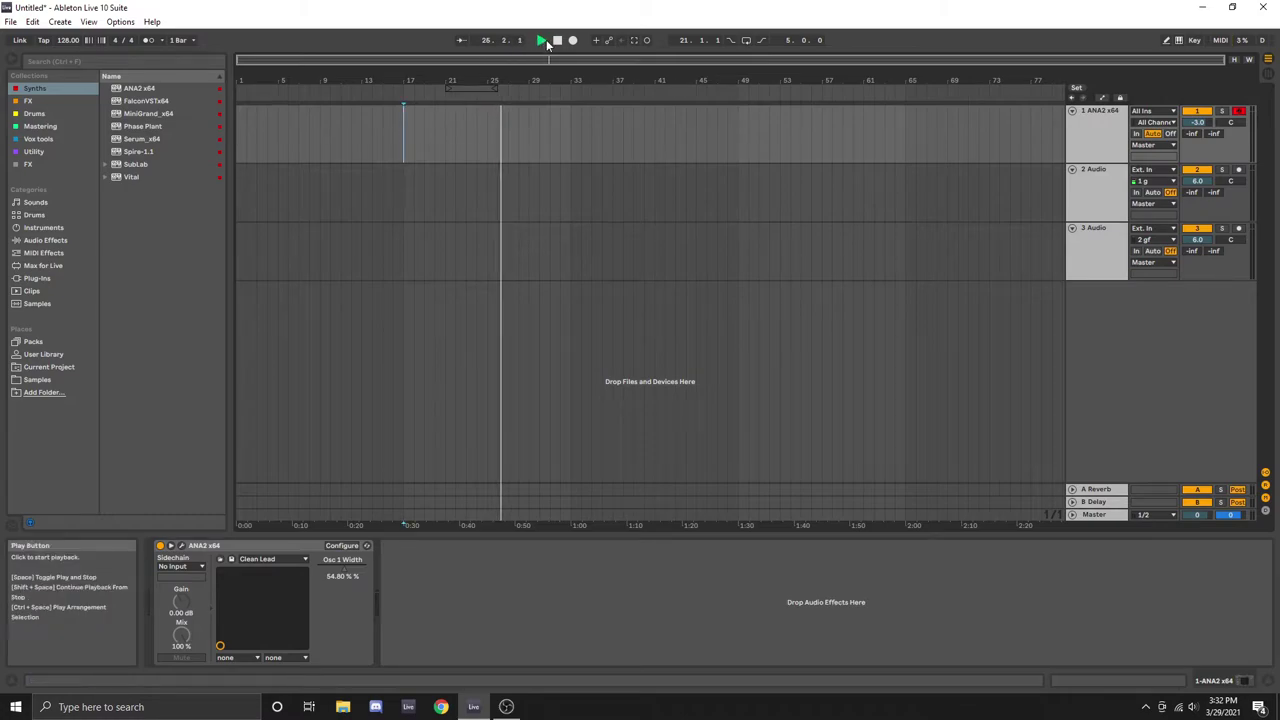
pyautogui.click(541, 40)
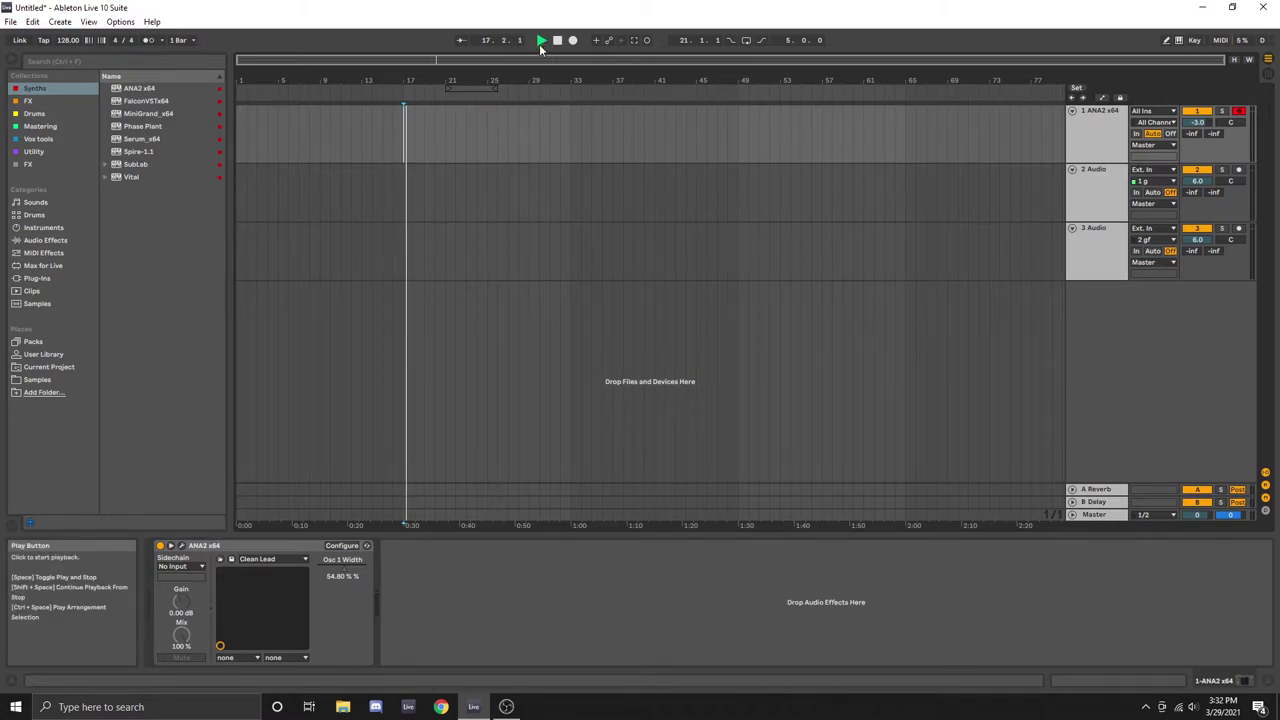
pyautogui.click(543, 42)
pyautogui.click(557, 41)
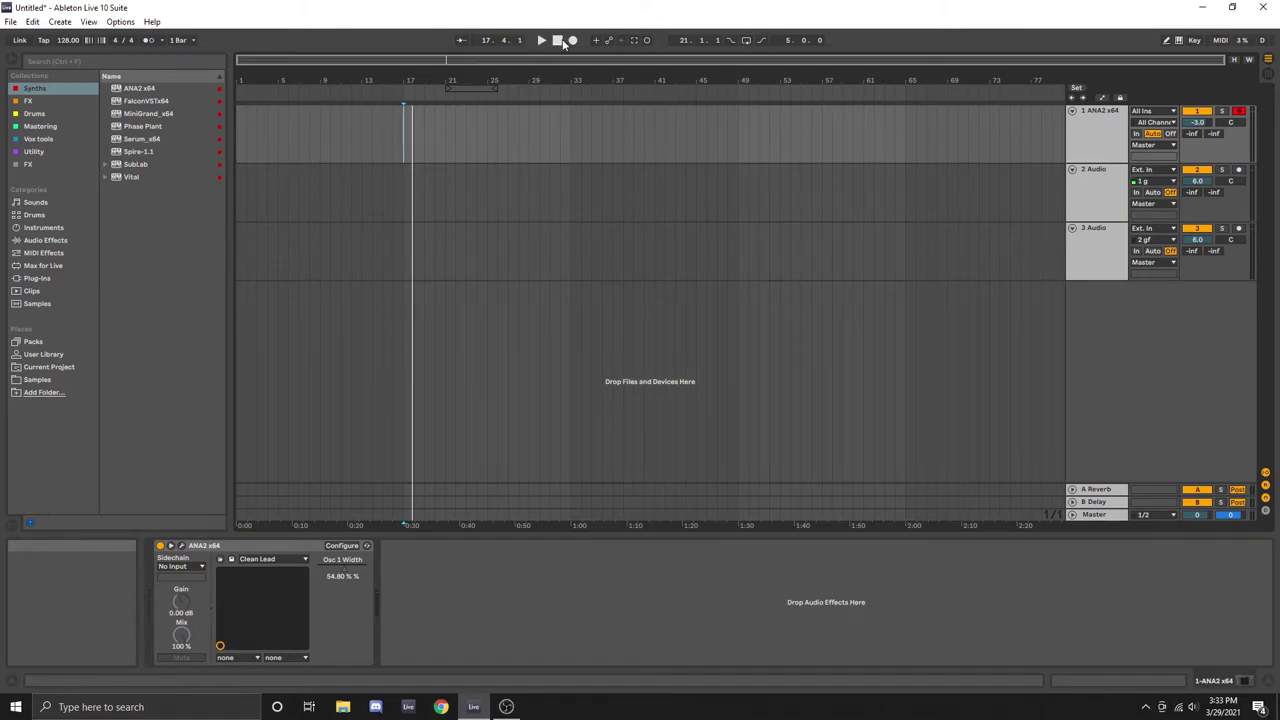
# Return to the song start and play the arrangement from the beginning.
pyautogui.click(557, 40)
pyautogui.click(541, 40)
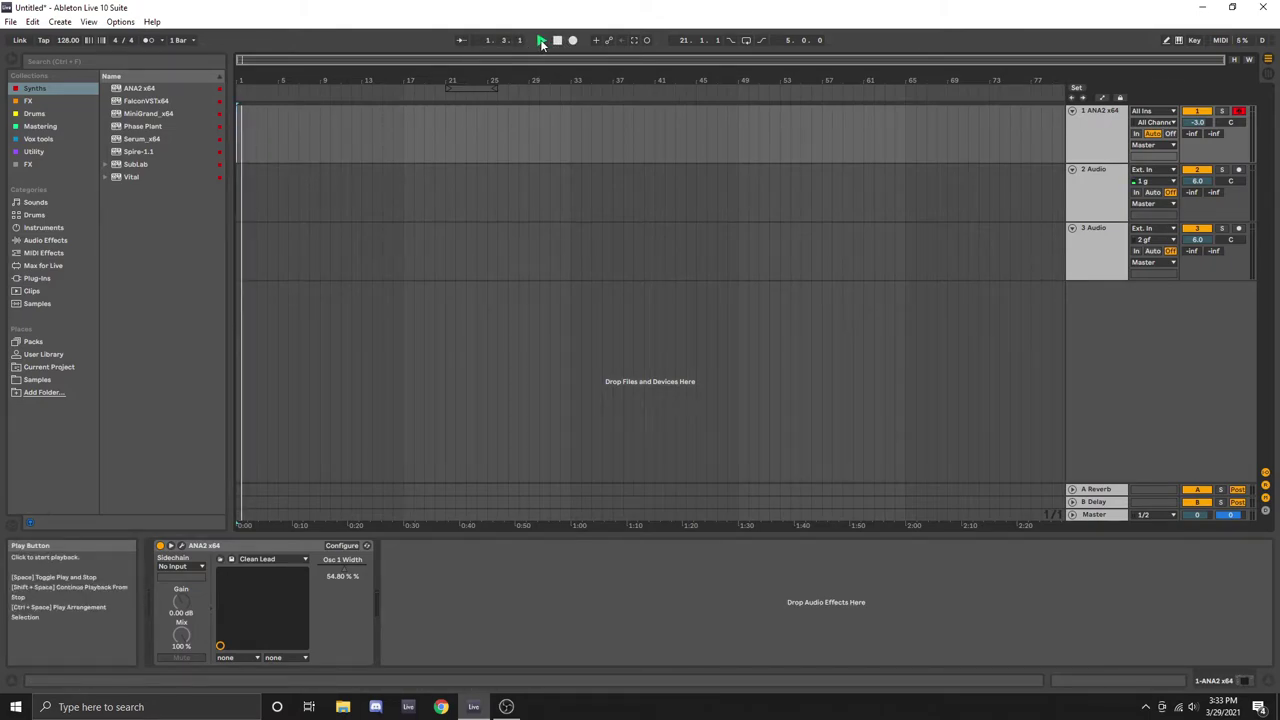
pyautogui.click(557, 41)
pyautogui.click(542, 40)
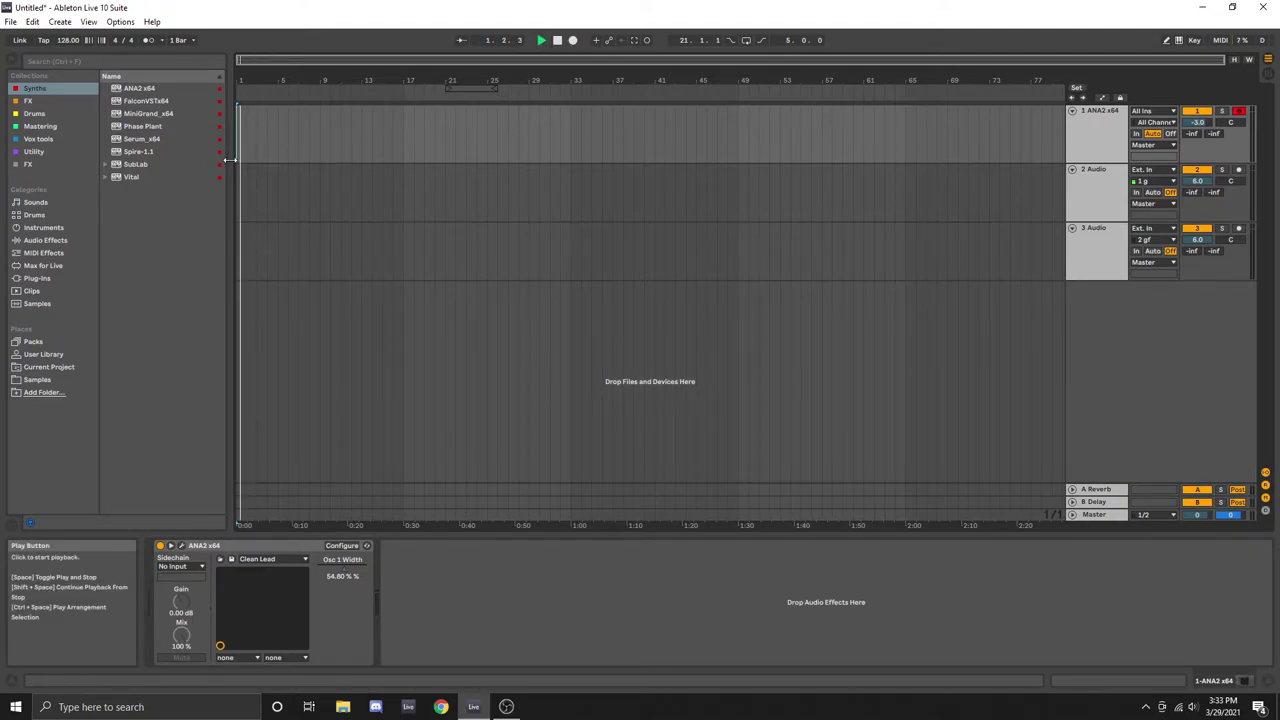
# Replay from bar 17, briefly play from the song start, then leave the start at bar 17.
pyautogui.click(402, 121)
pyautogui.click(558, 45)
pyautogui.press('space')
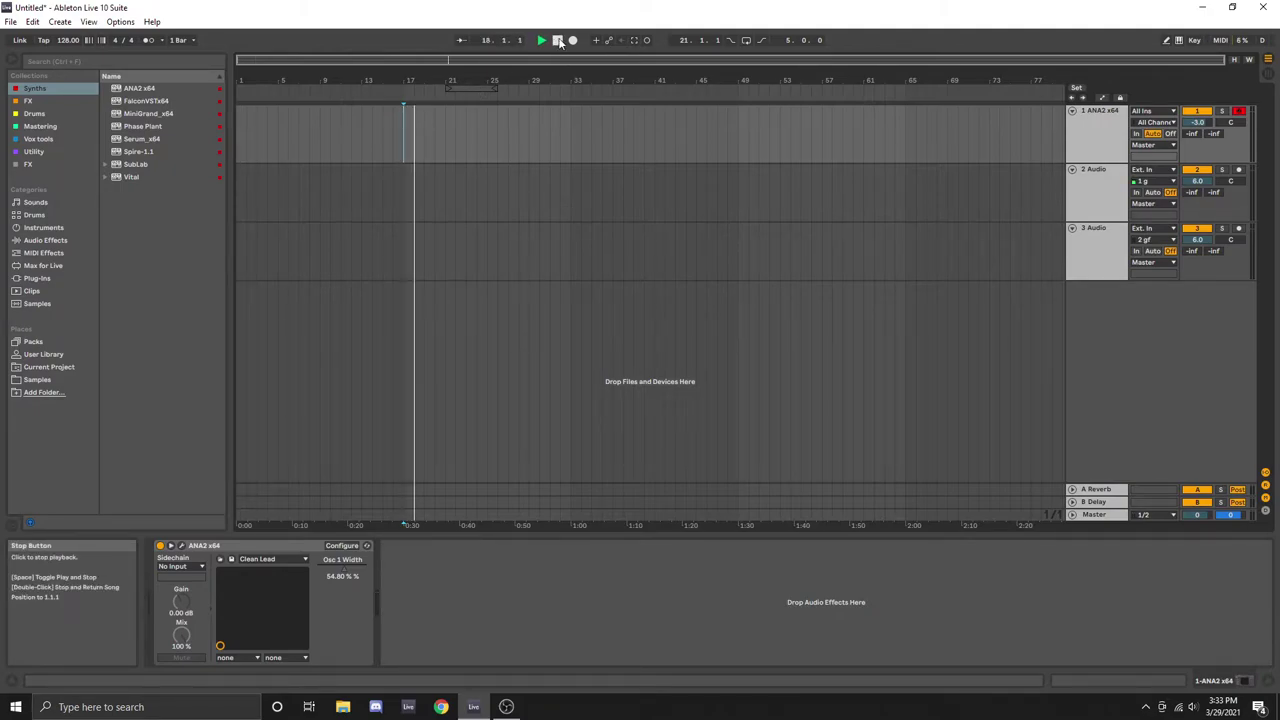
pyautogui.click(558, 41)
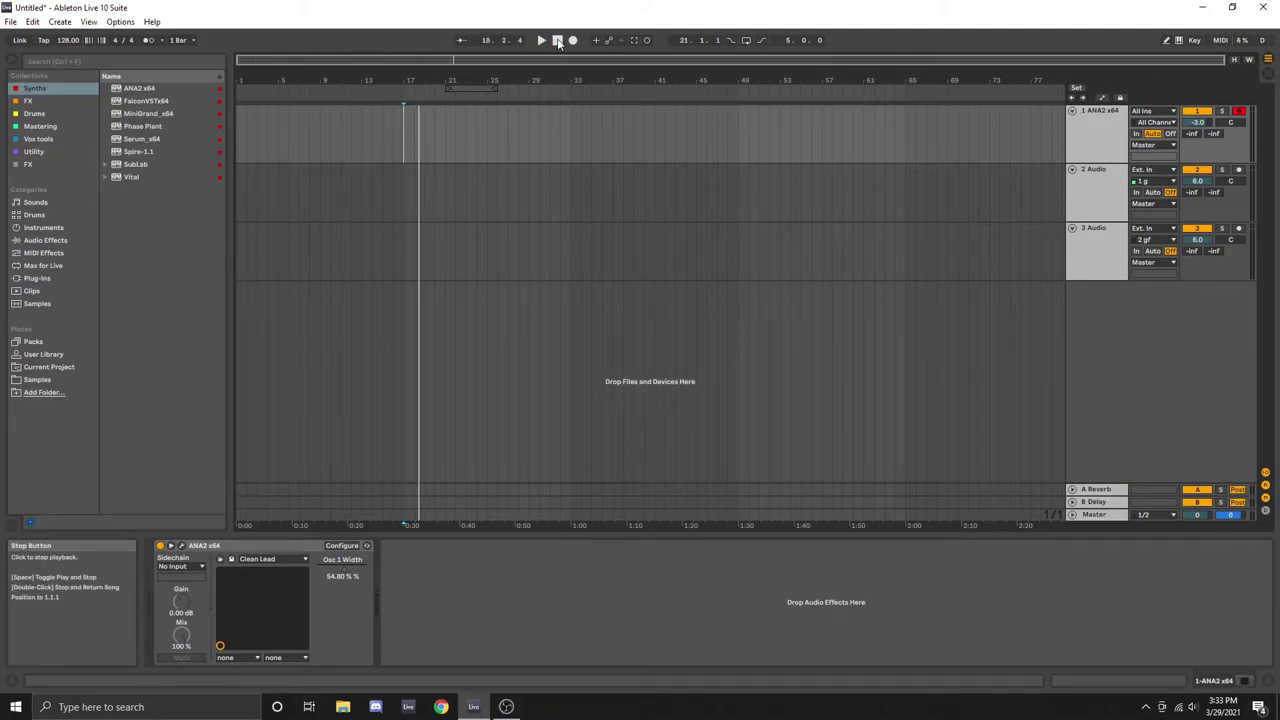
pyautogui.click(558, 41)
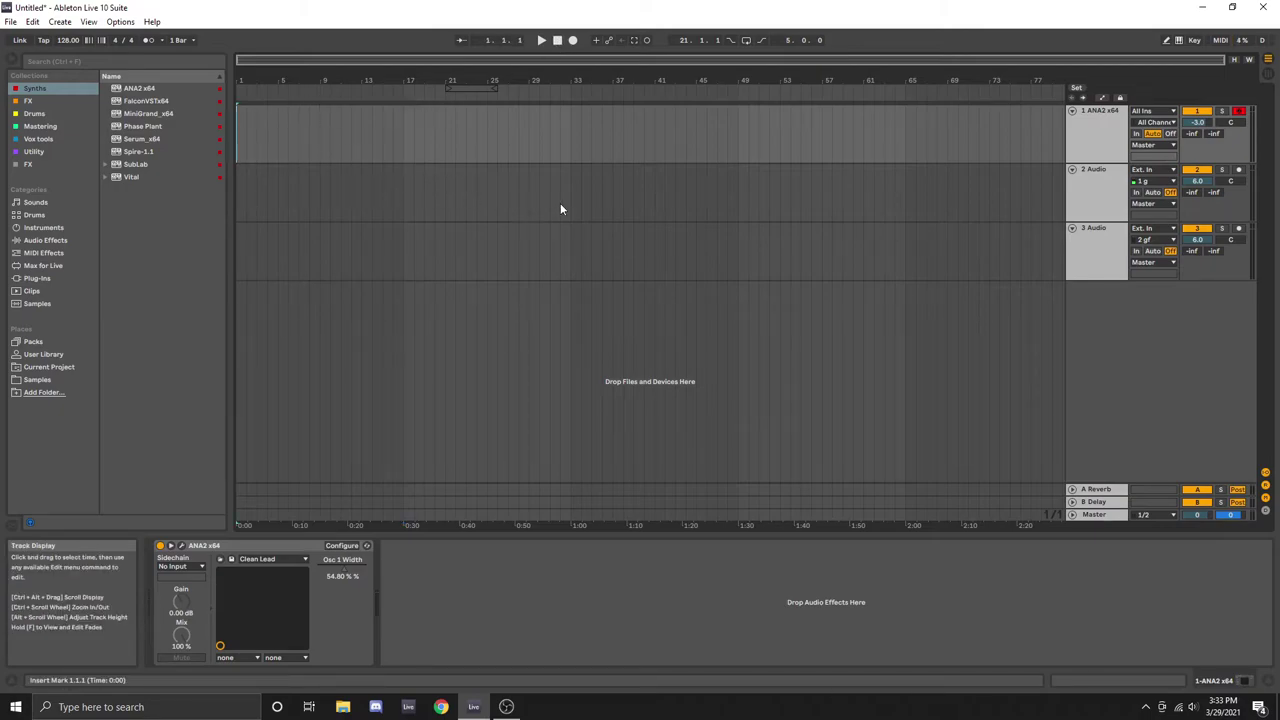
pyautogui.press('space')
pyautogui.press('space')
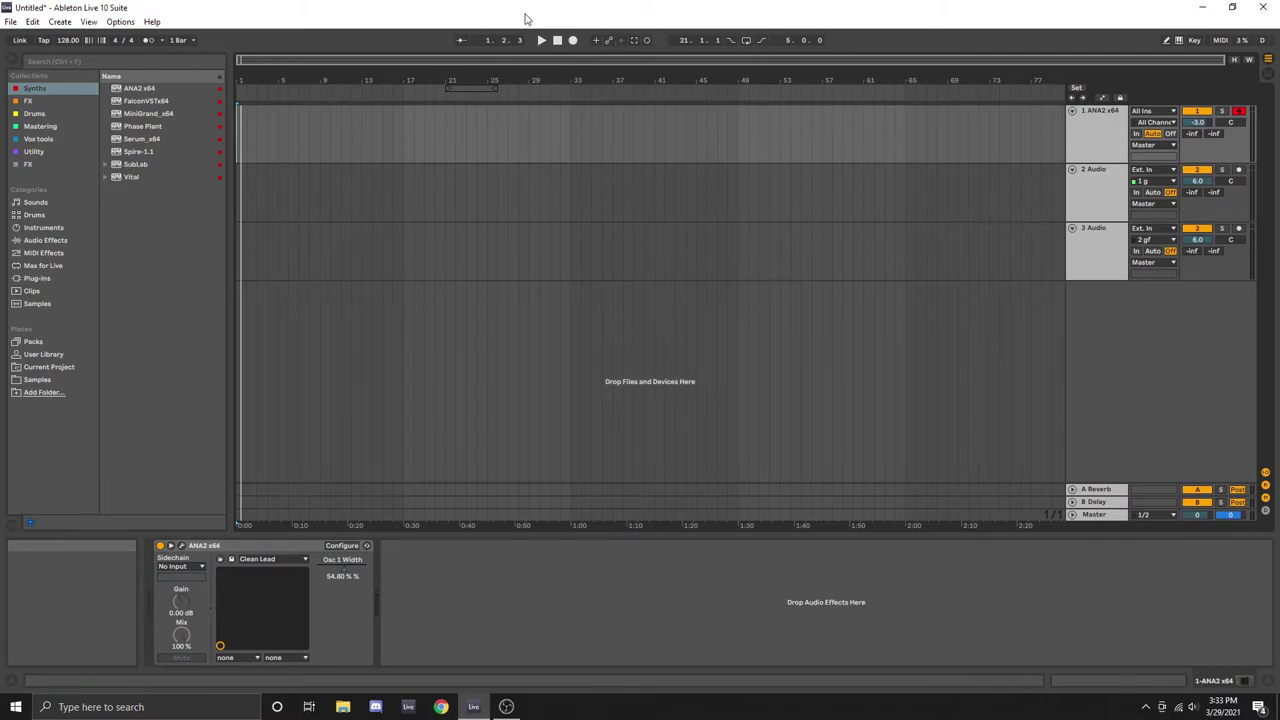
pyautogui.click(406, 142)
# Play from bar 17 and confirm track 2 records from input channel '1 g'.
pyautogui.press('space')
pyautogui.press('space')
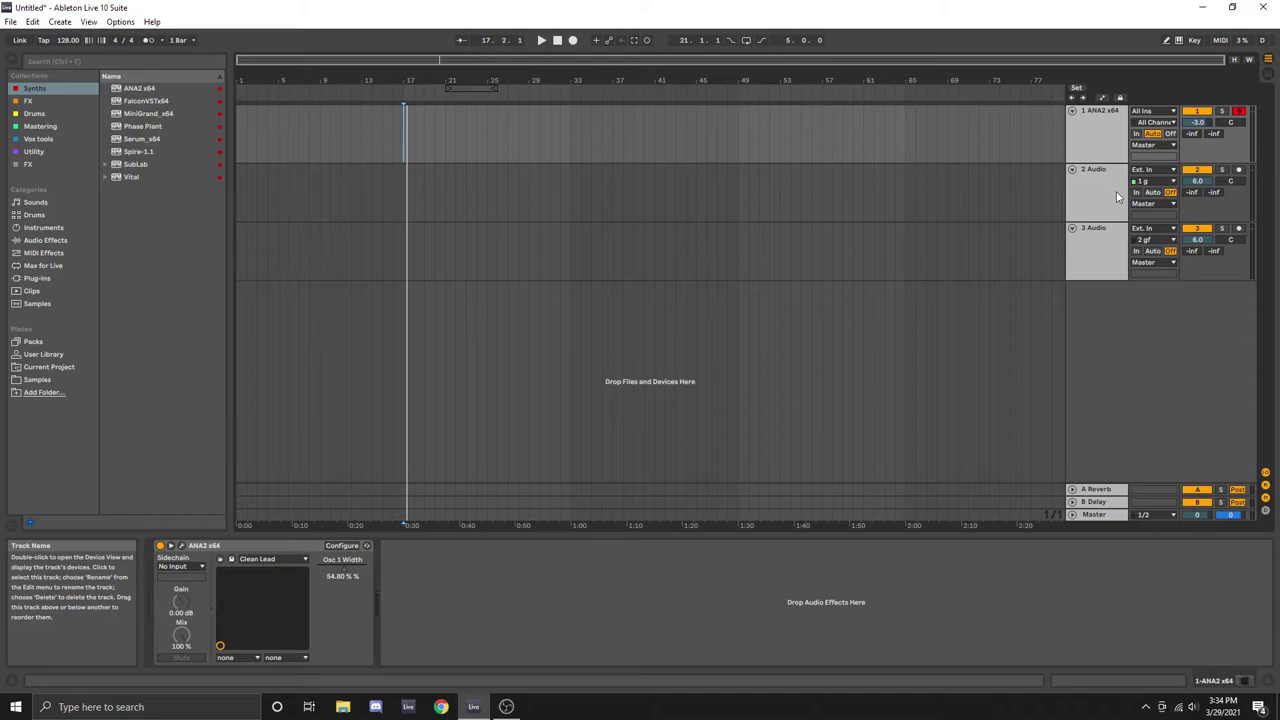
pyautogui.click(1157, 183)
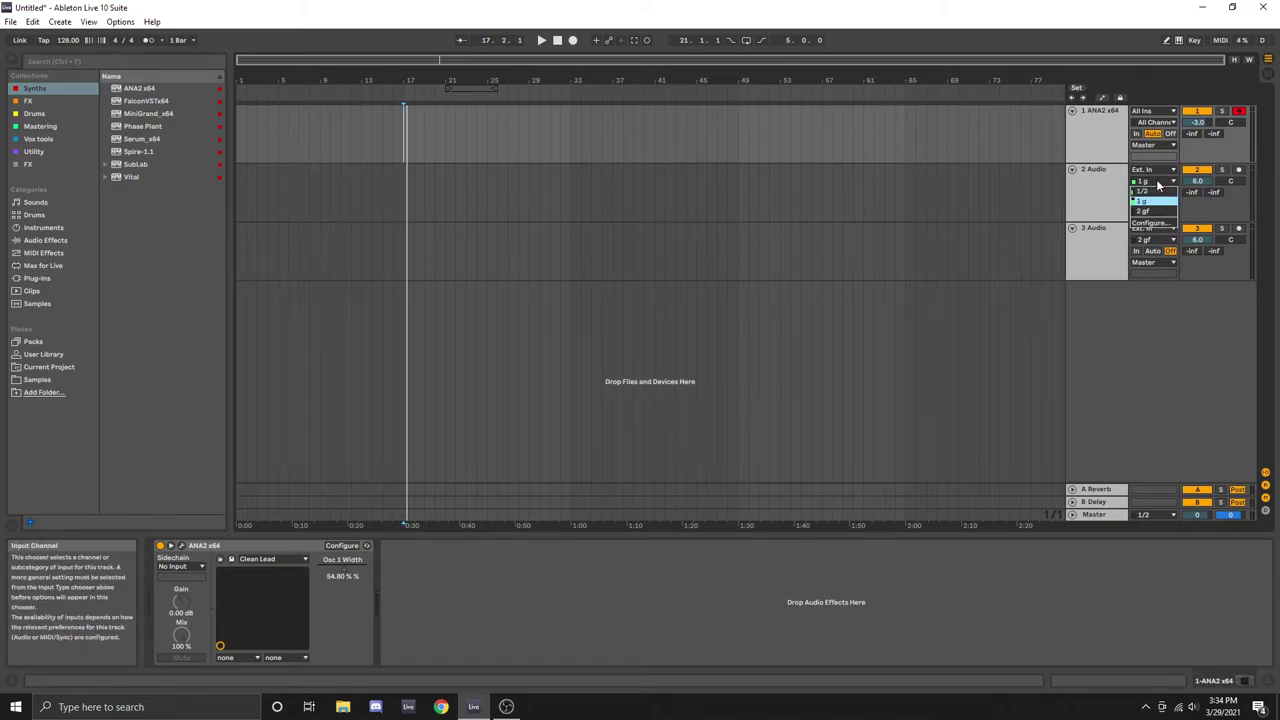
pyautogui.click(1157, 184)
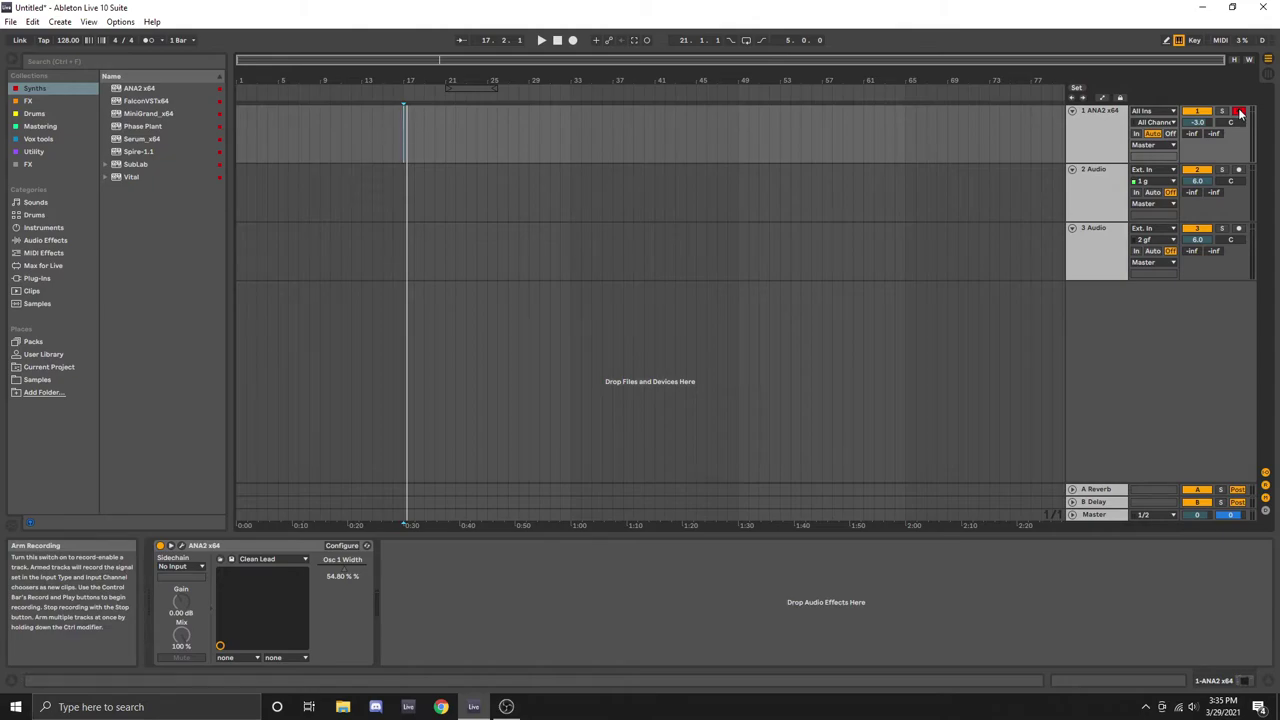
# Record a trial take on the ANA2 track, stop, and undo it.
pyautogui.click(573, 40)
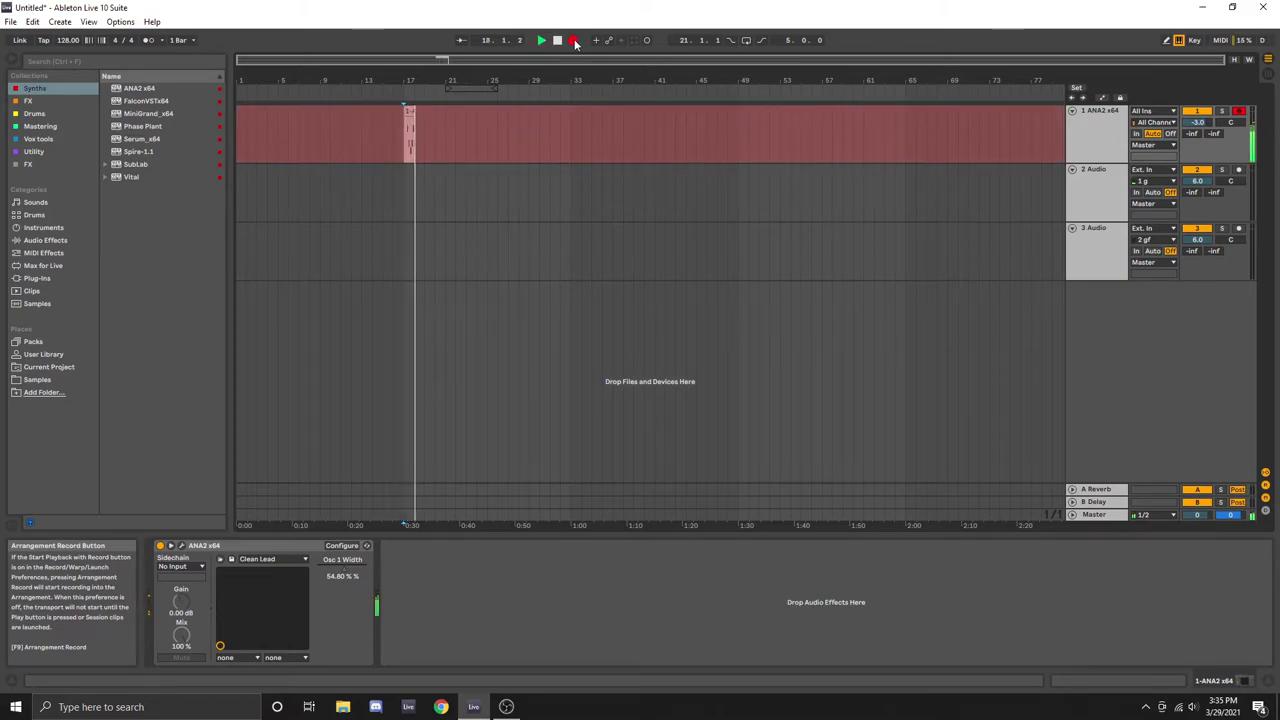
pyautogui.click(571, 45)
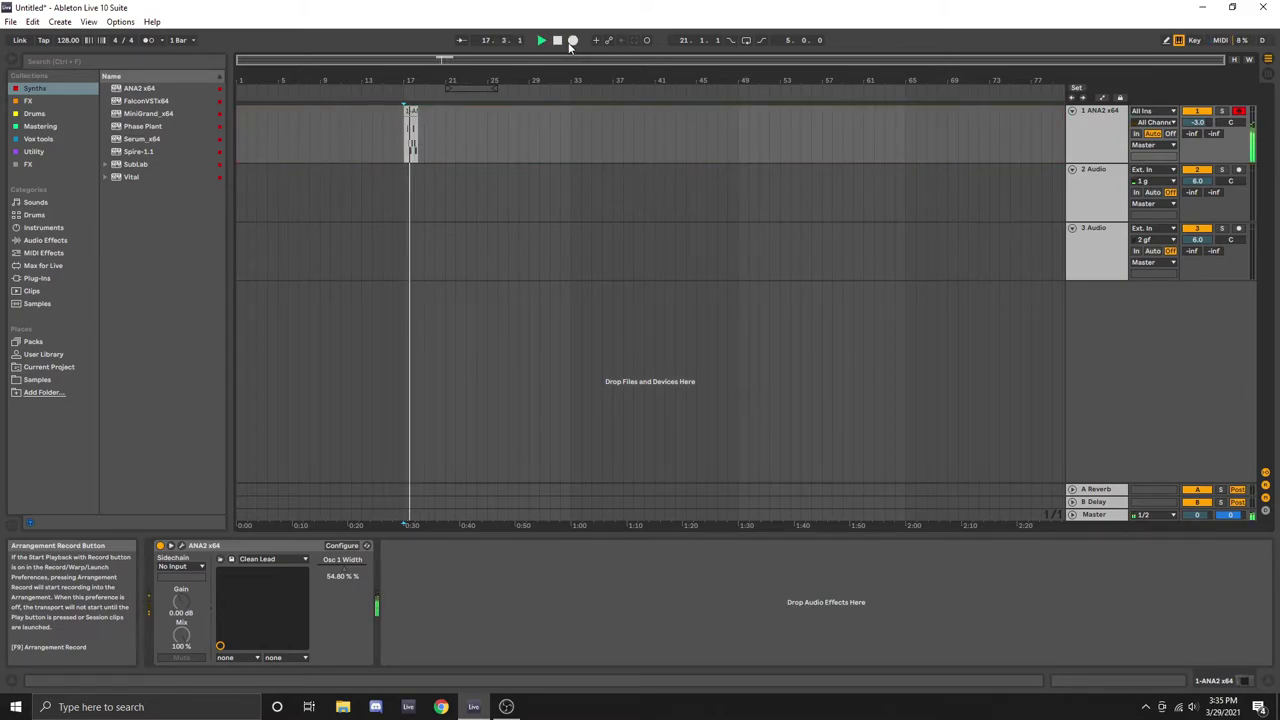
pyautogui.press('space')
pyautogui.hotkey('ctrl', 'z')
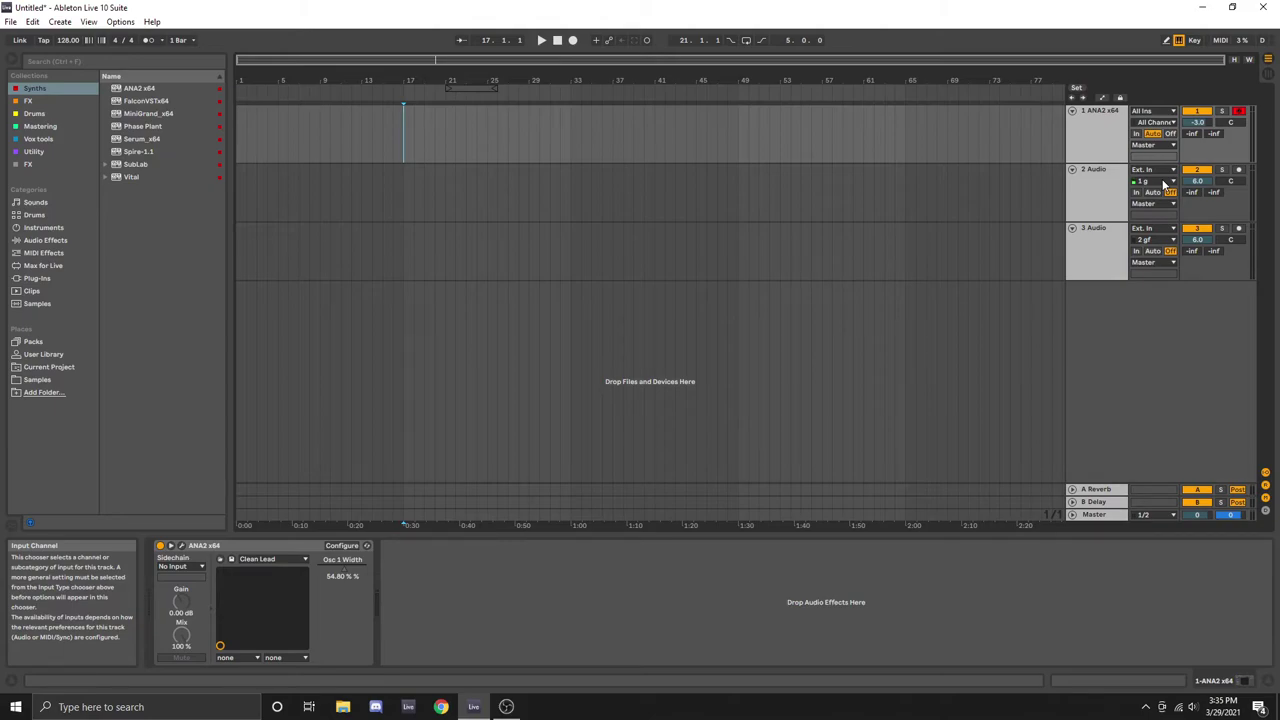
# Arm track 2 and record a short audio take starting at bar 17.
pyautogui.click(1240, 172)
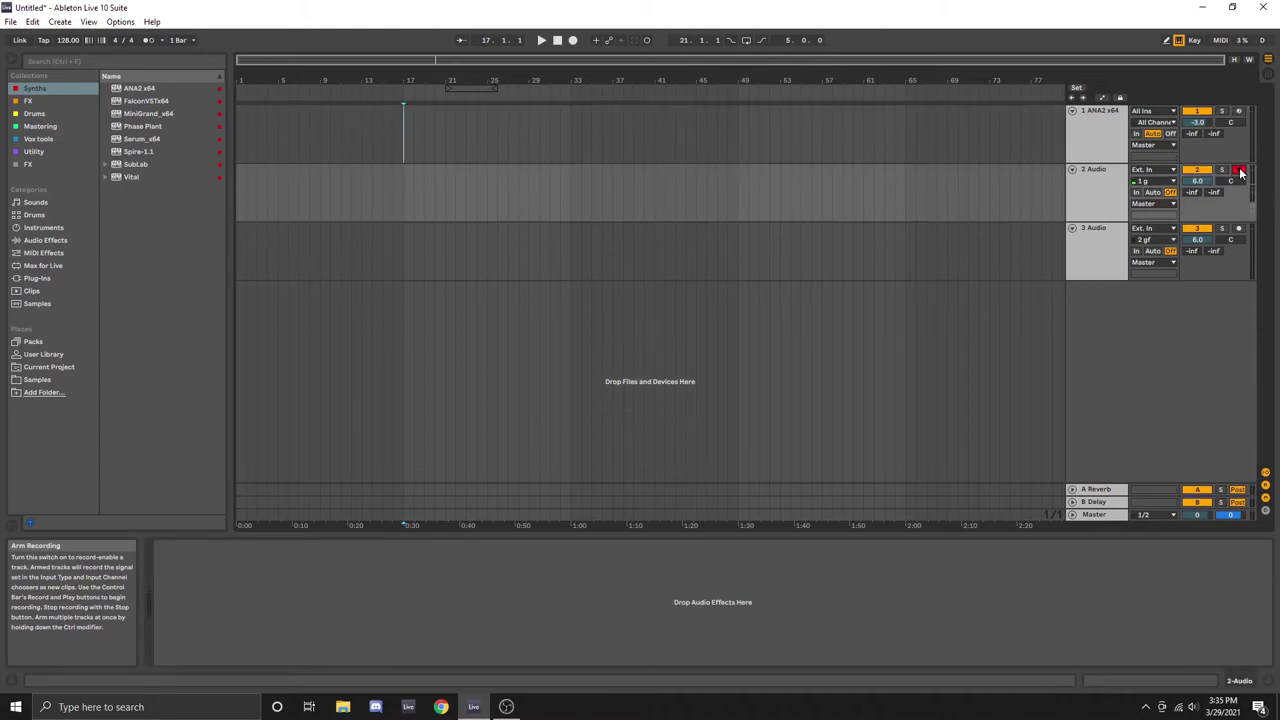
pyautogui.click(573, 40)
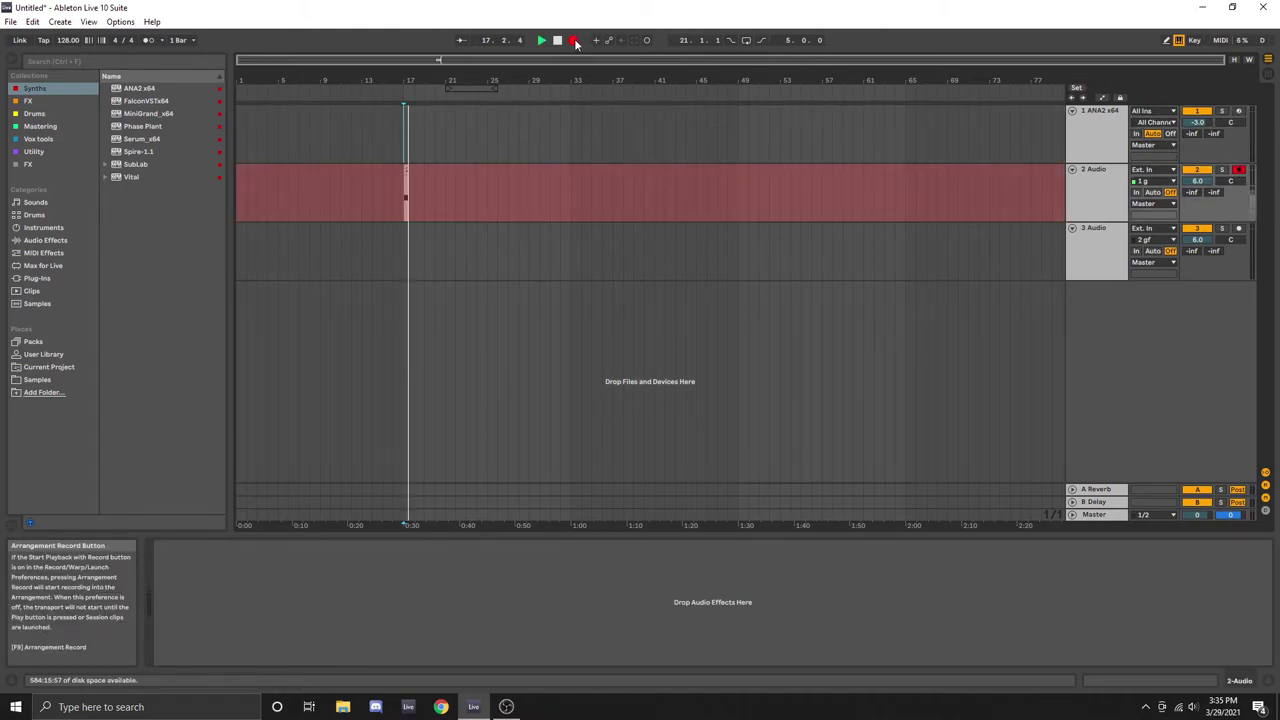
pyautogui.click(557, 40)
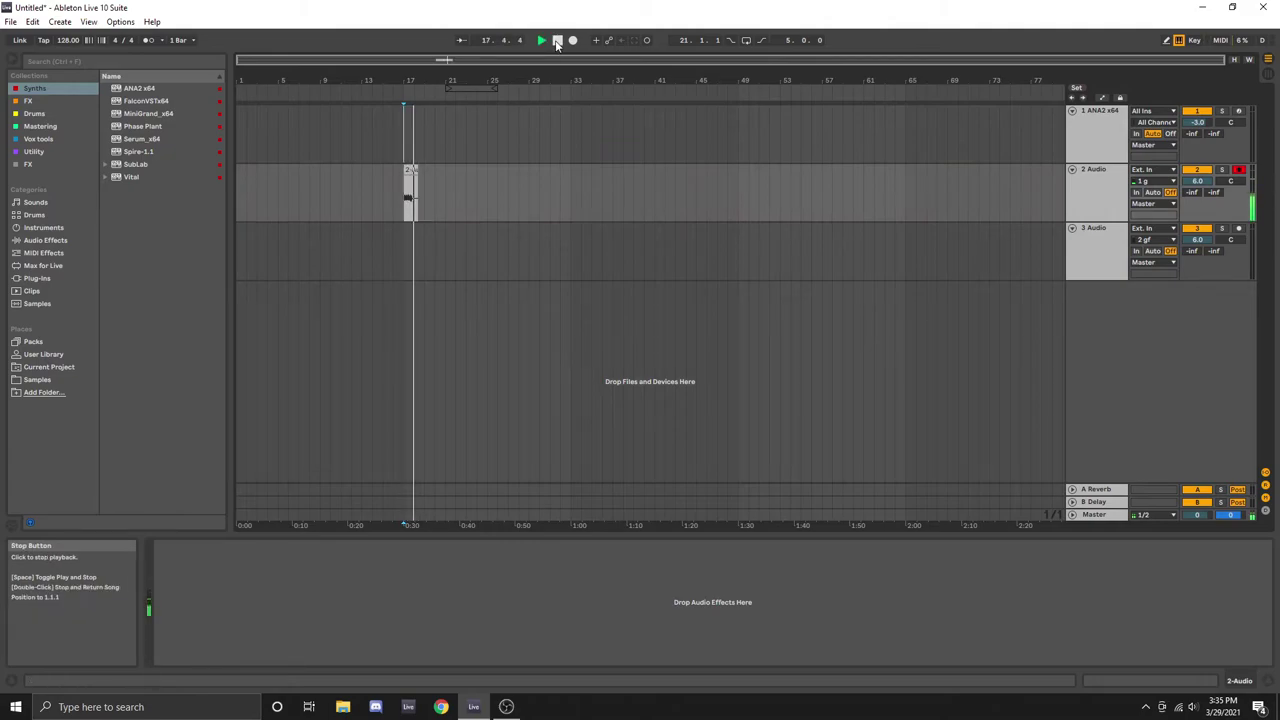
# Stop playback and undo the track 2 recording.
pyautogui.press('space')
pyautogui.hotkey('ctrl', 'z')
pyautogui.click(416, 135)
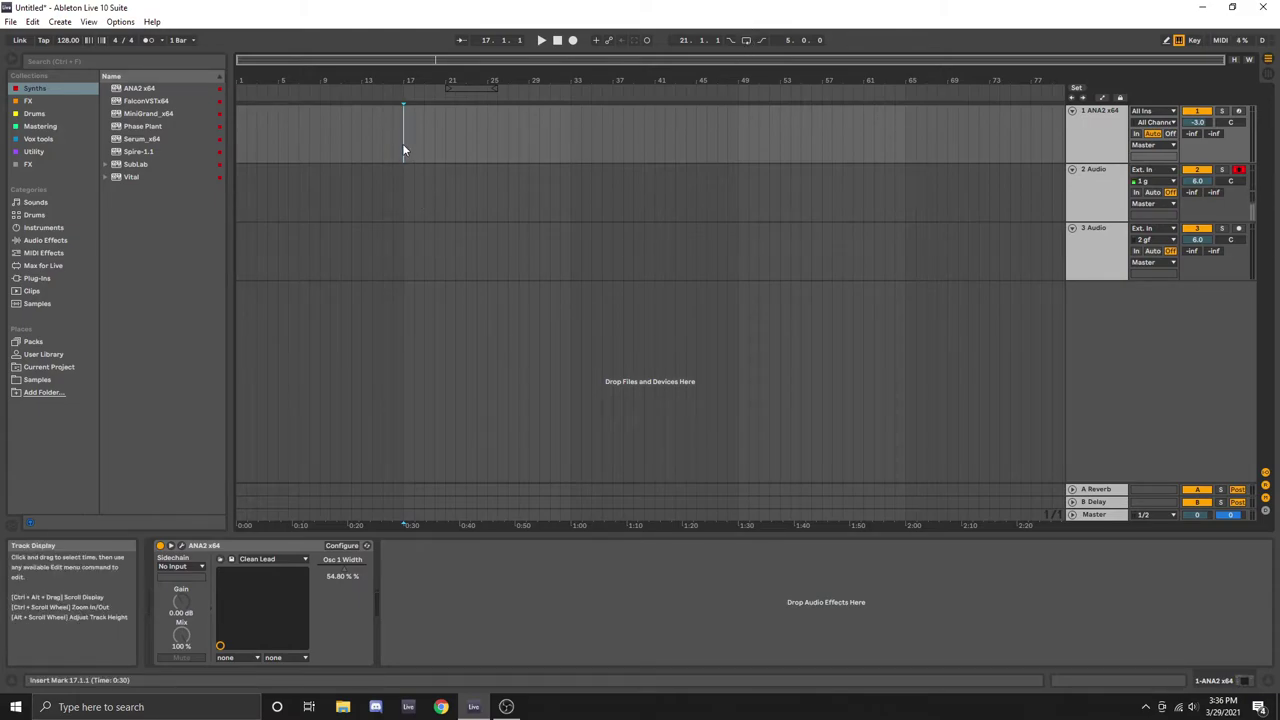
# Move the loop region from bars 21–25 to bars 17–21.
pyautogui.click(472, 88)
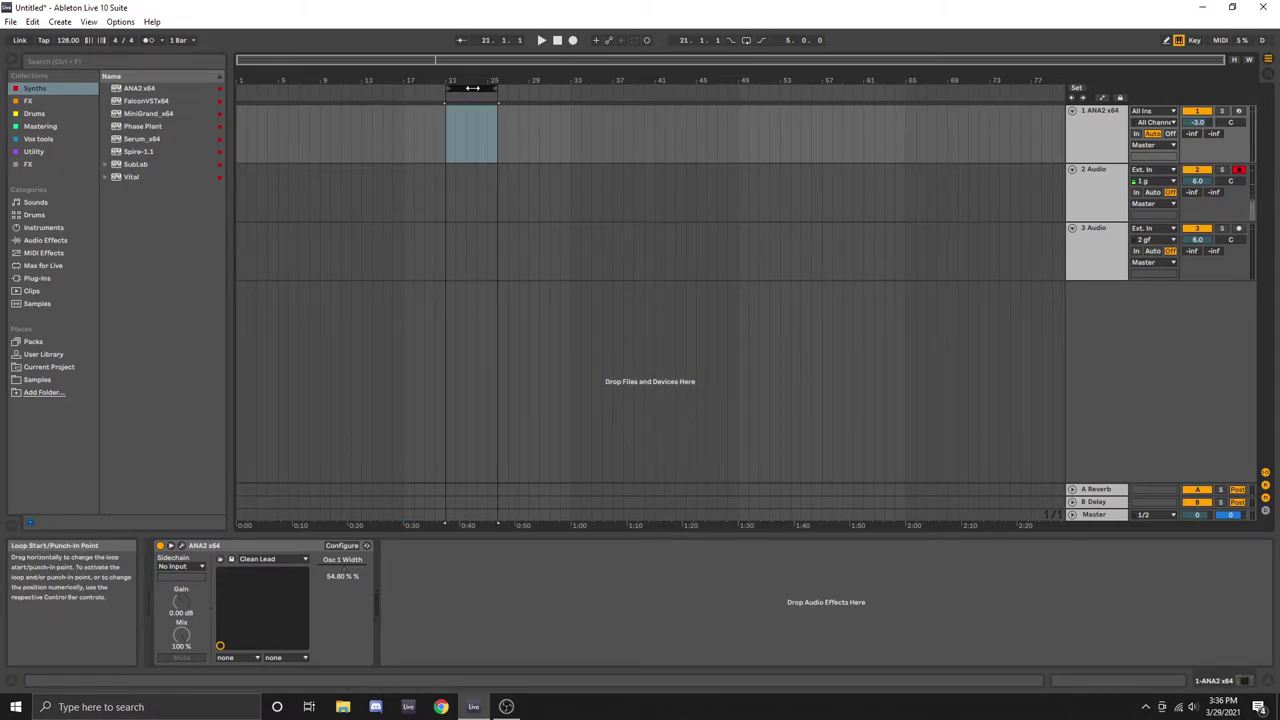
pyautogui.moveTo(472, 88); pyautogui.dragTo(429, 88)
pyautogui.click(473, 144)
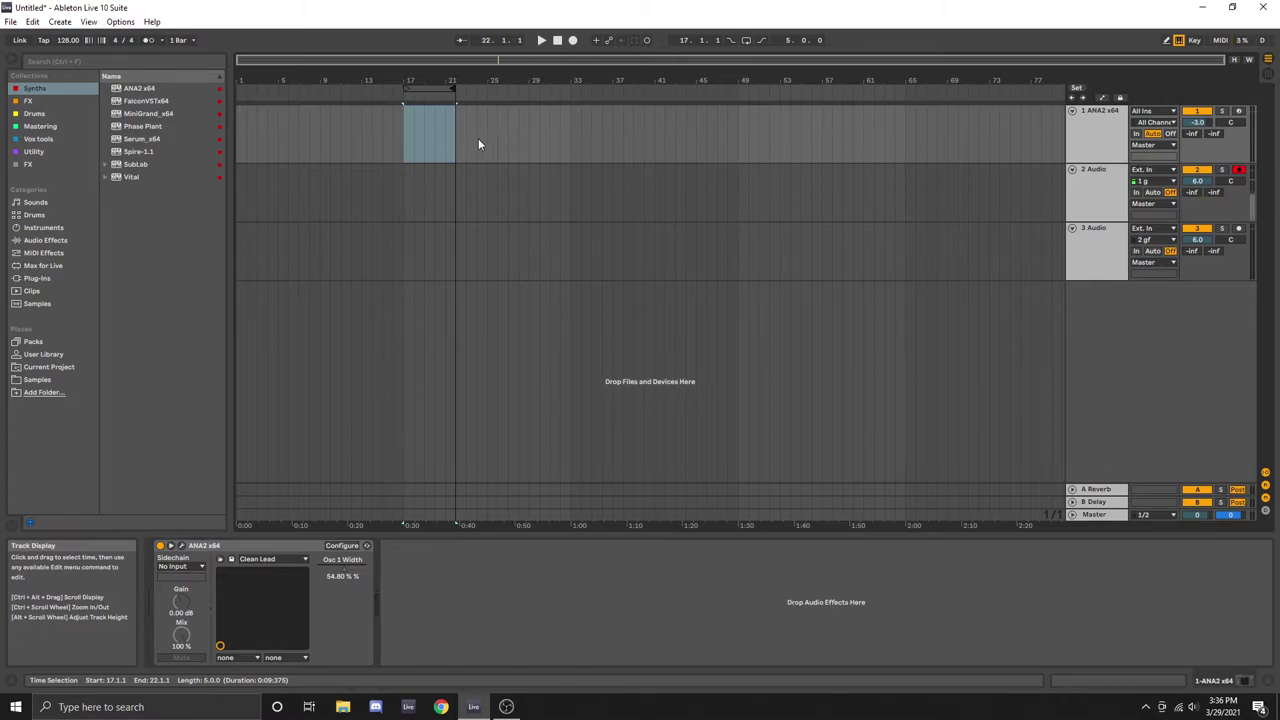
# Loop bars 24–26 on the ANA2 track and insert a MIDI clip there.
pyautogui.moveTo(478, 136); pyautogui.dragTo(504, 140)
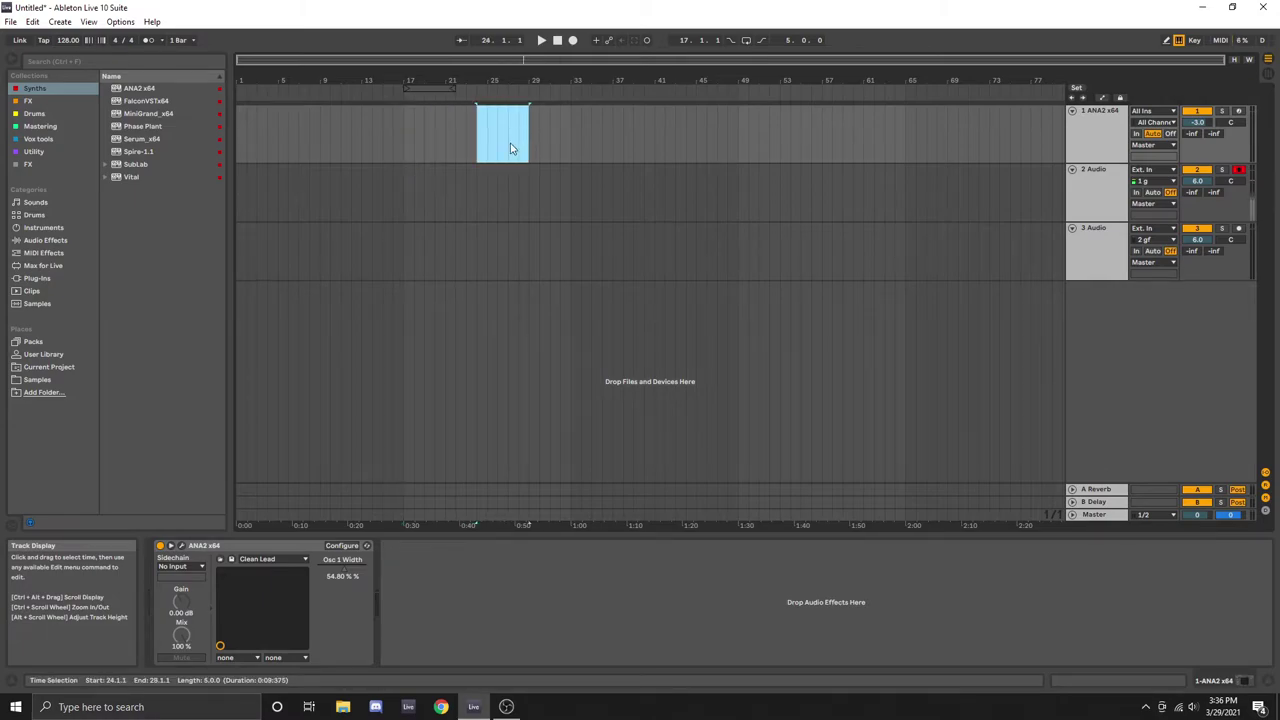
pyautogui.rightClick(510, 141)
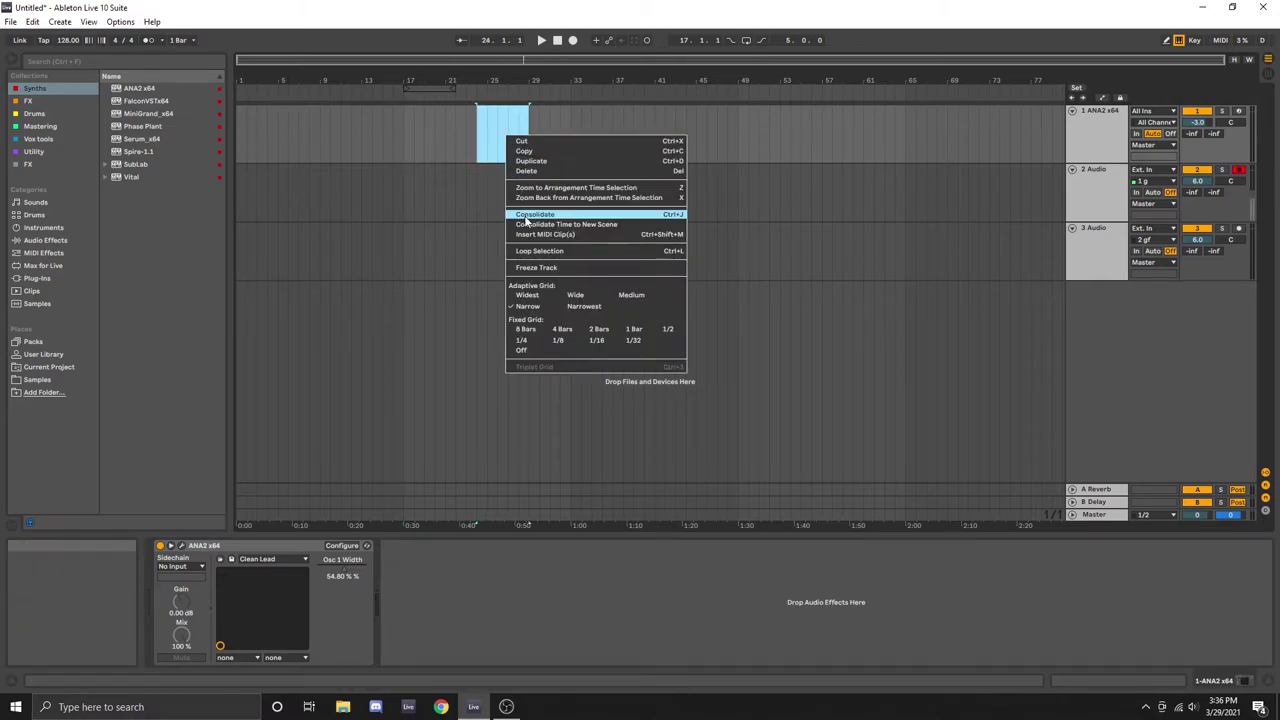
pyautogui.click(544, 251)
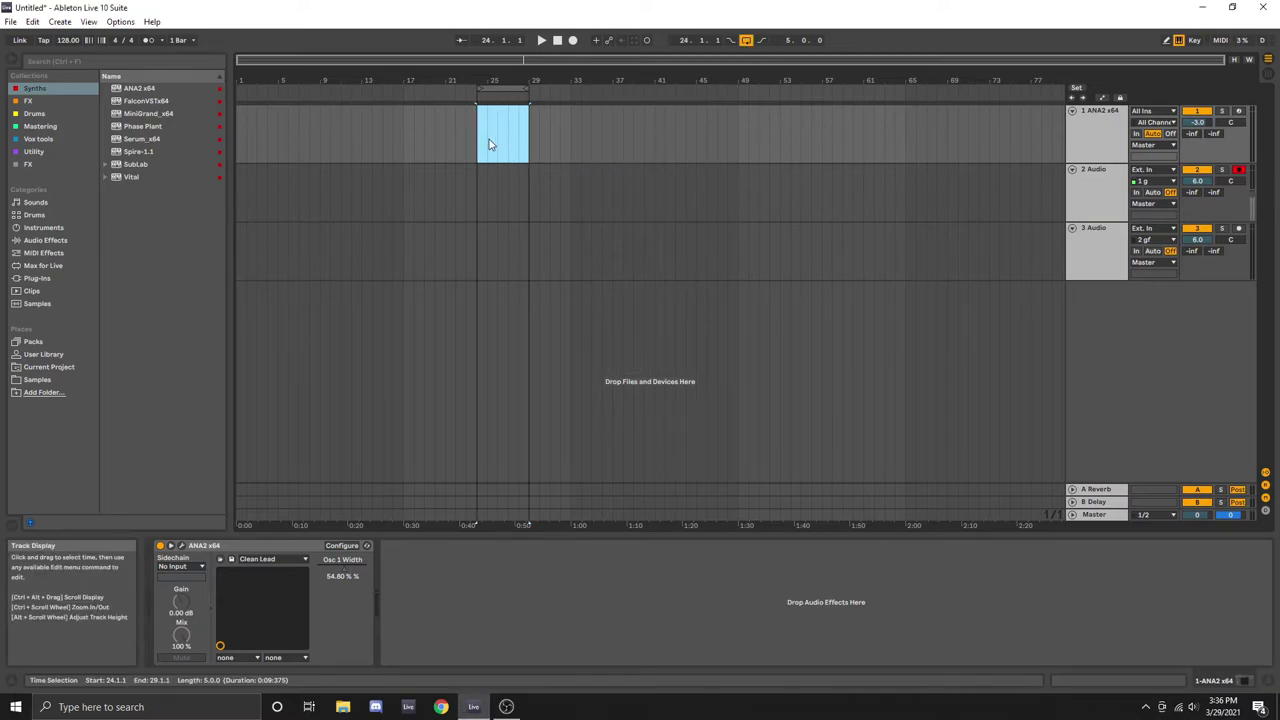
pyautogui.hotkey('ctrl', 'v')
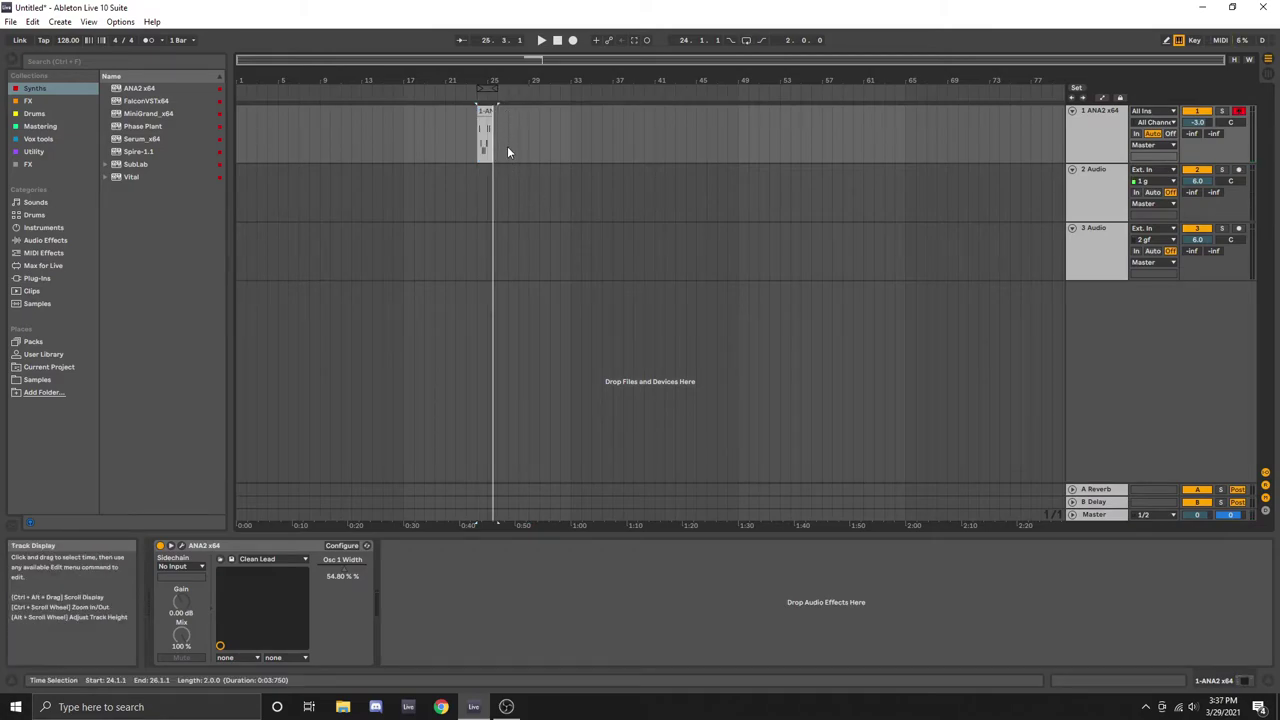
pyautogui.moveTo(515, 60); pyautogui.dragTo(598, 97)
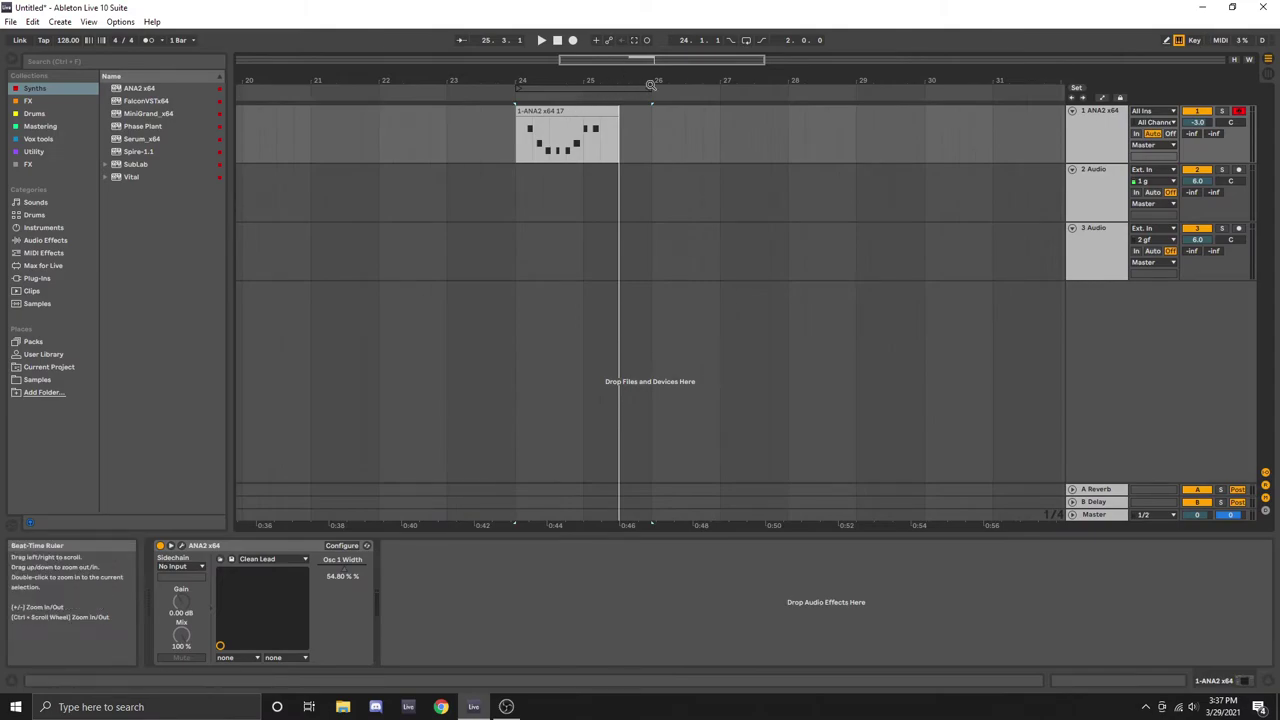
# Play the looped clip, shorten the loop to 1.2.0 length, then turn looping off.
pyautogui.click(746, 40)
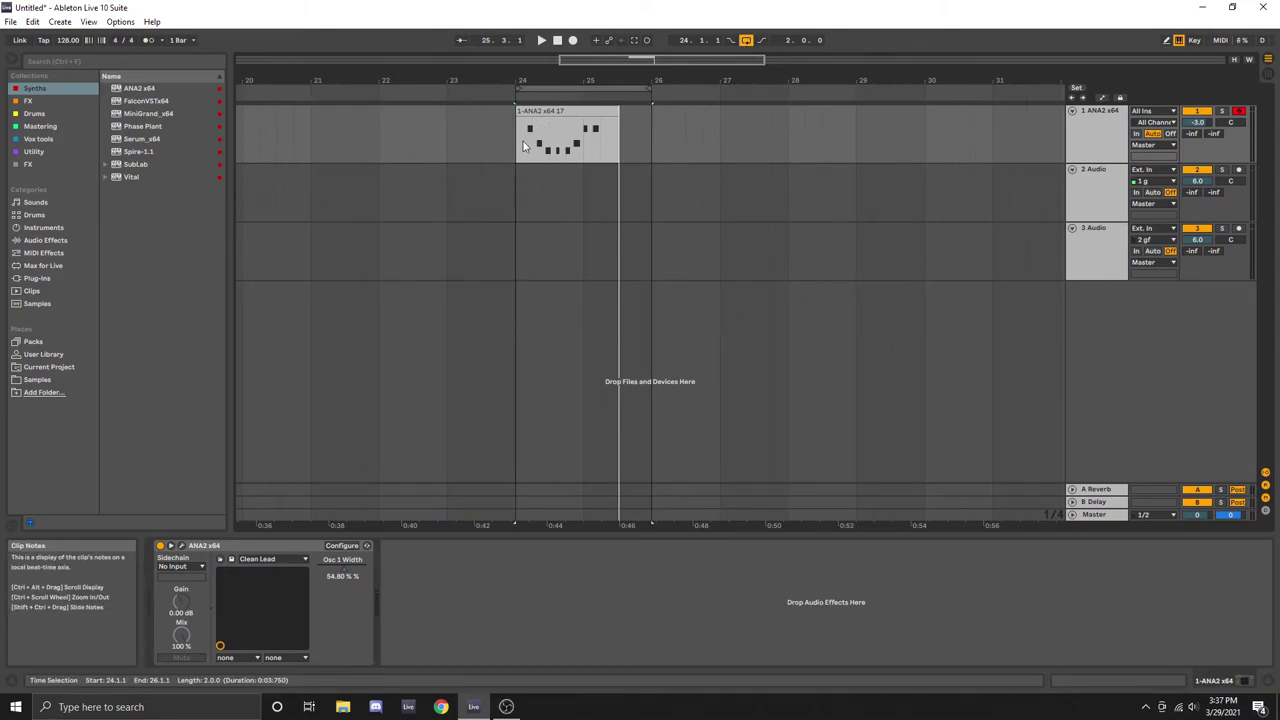
pyautogui.click(587, 133)
pyautogui.press('space')
pyautogui.click(650, 89)
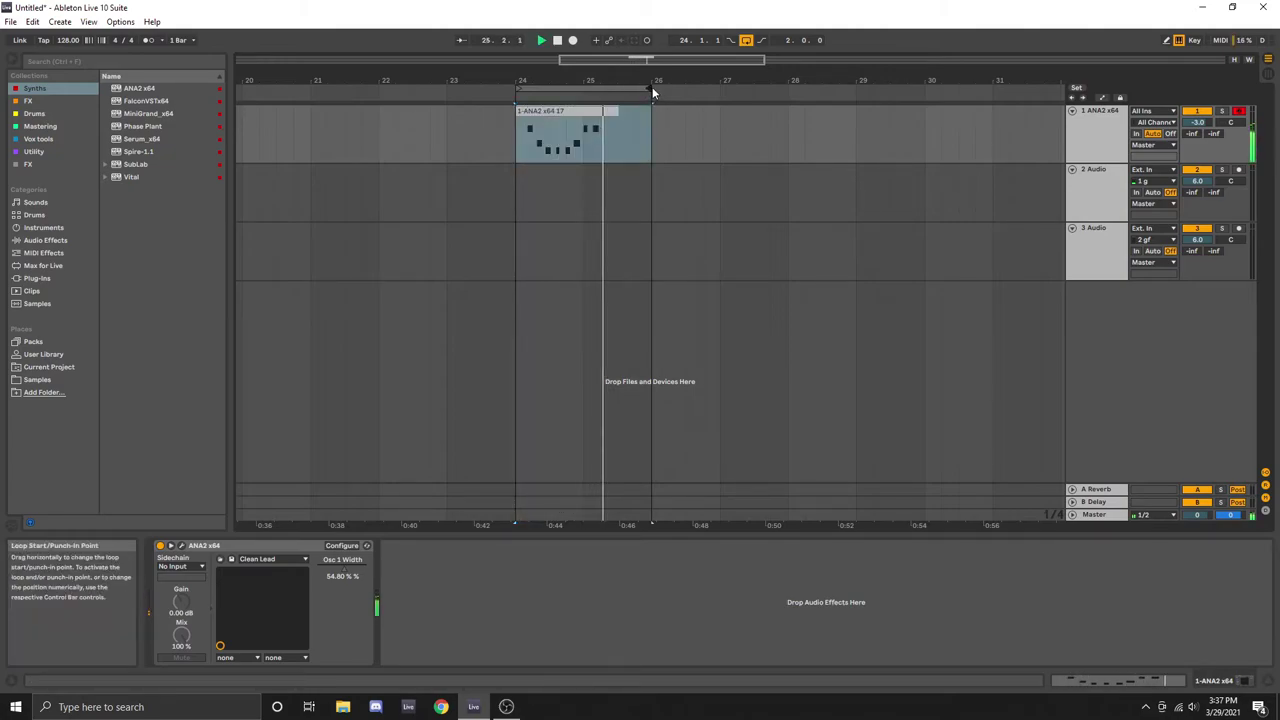
pyautogui.moveTo(648, 89); pyautogui.dragTo(620, 92)
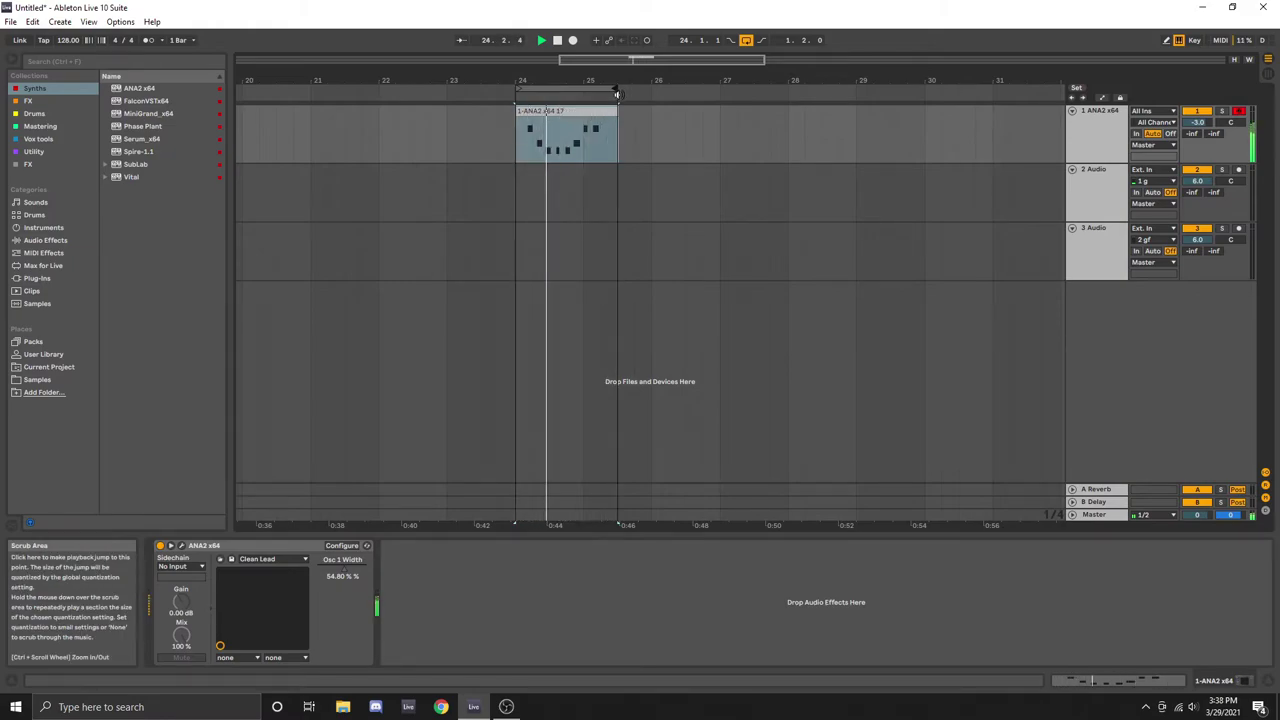
pyautogui.click(558, 40)
pyautogui.press('space')
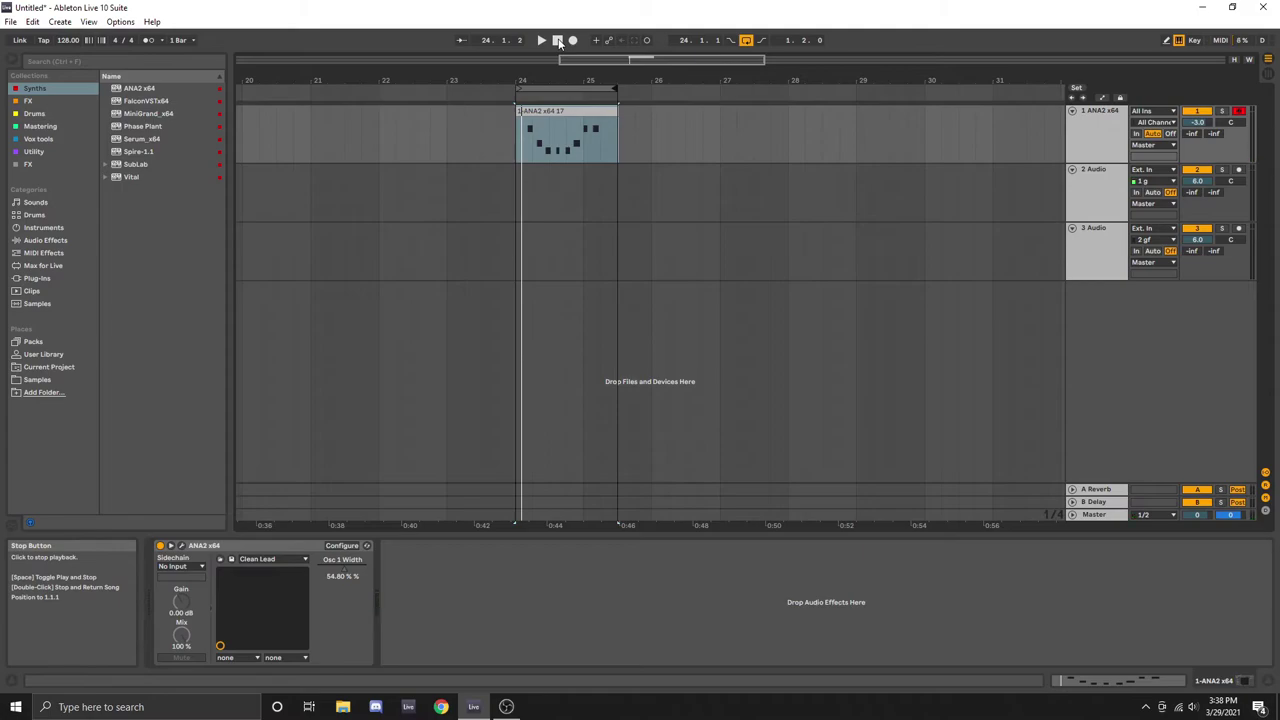
pyautogui.click(747, 41)
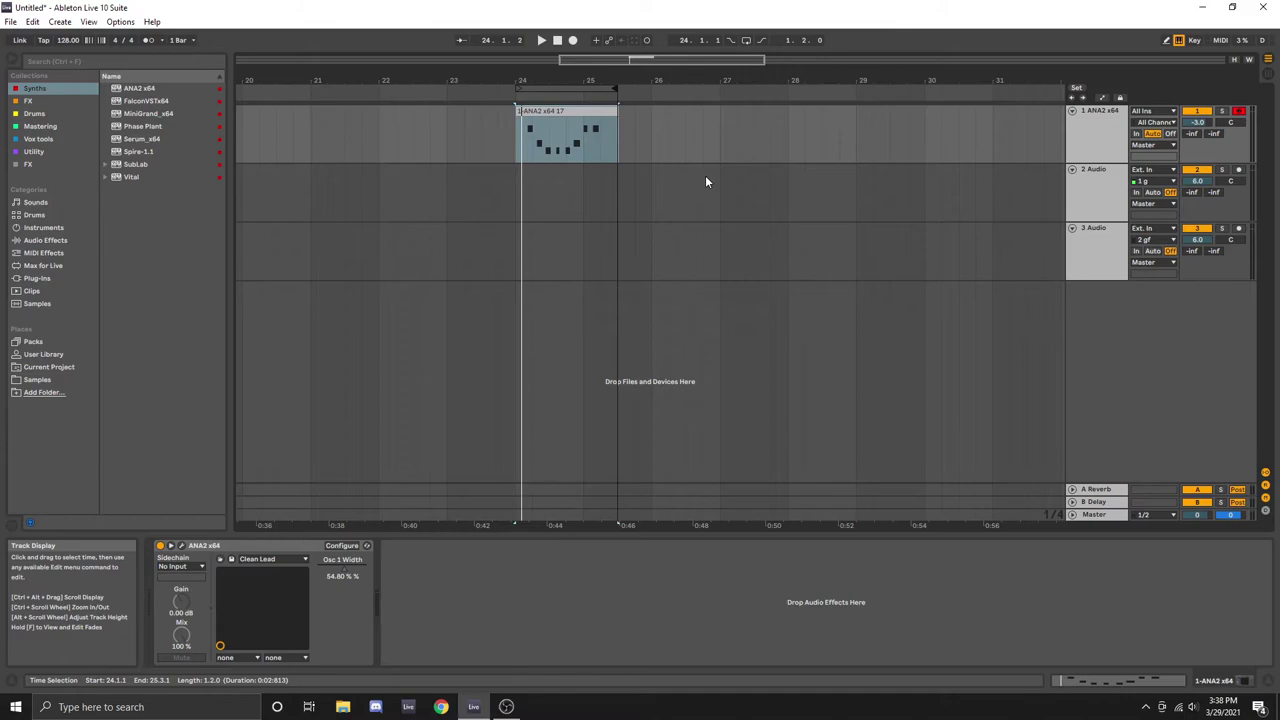
# Select bars 23–24 on track 2 and move the loop region to around bar 23.
pyautogui.click(540, 229)
pyautogui.moveTo(446, 196); pyautogui.dragTo(518, 190)
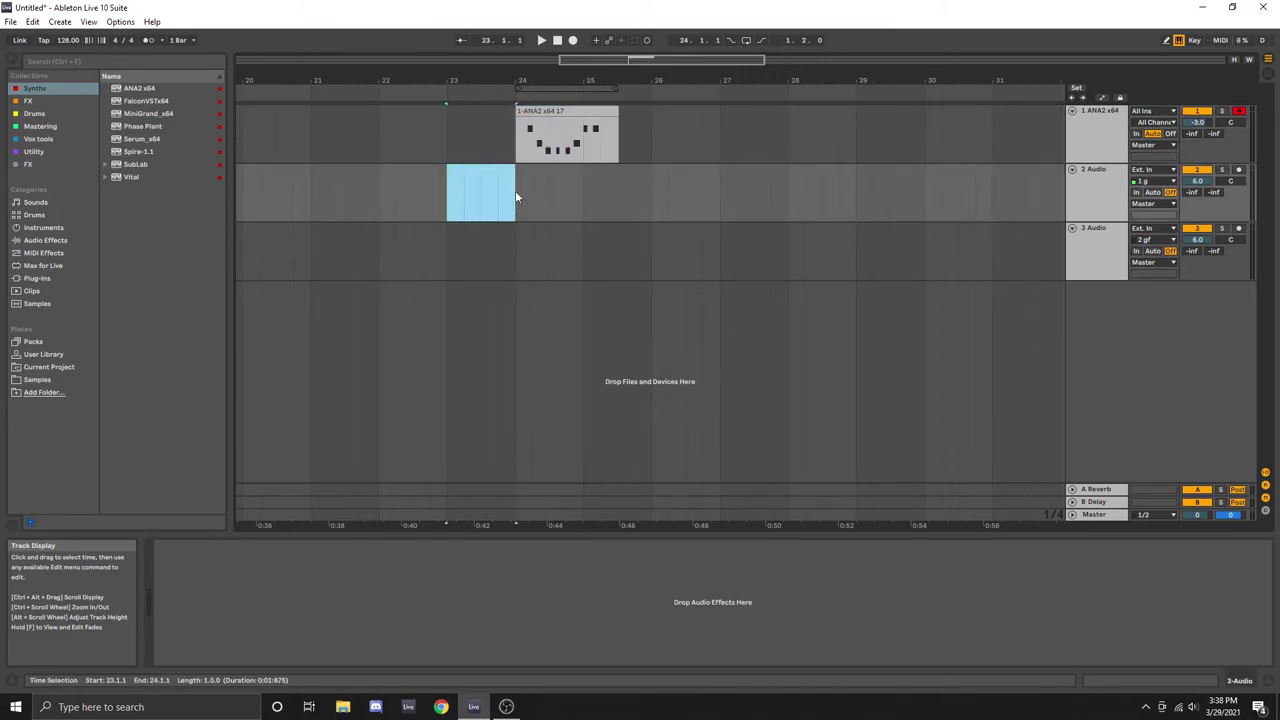
pyautogui.rightClick(487, 201)
pyautogui.click(500, 240)
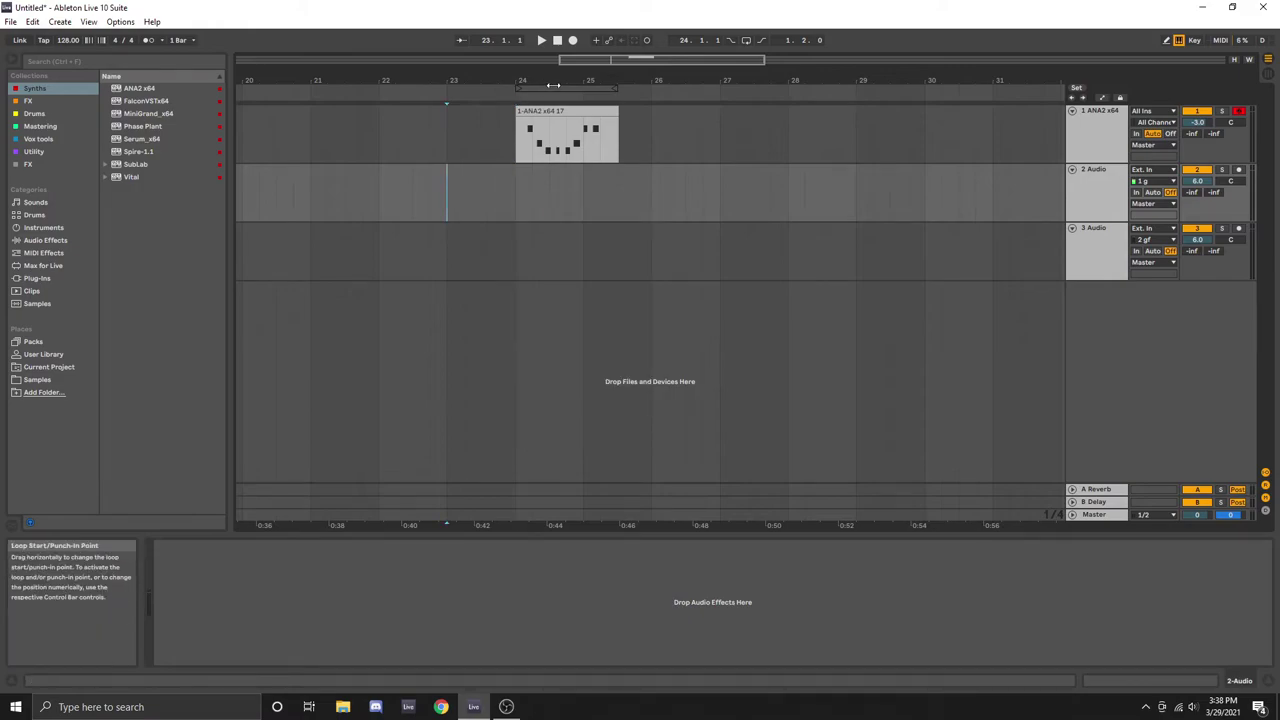
pyautogui.moveTo(568, 88); pyautogui.dragTo(516, 89)
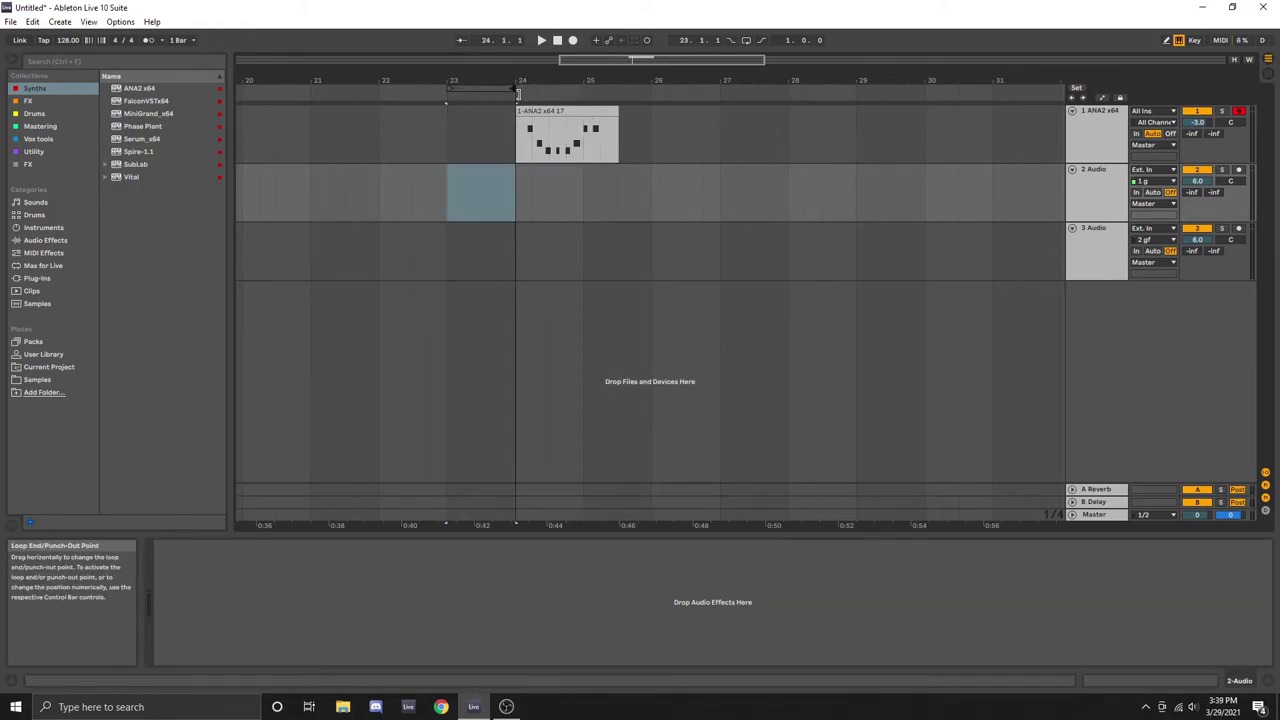
pyautogui.click(465, 195)
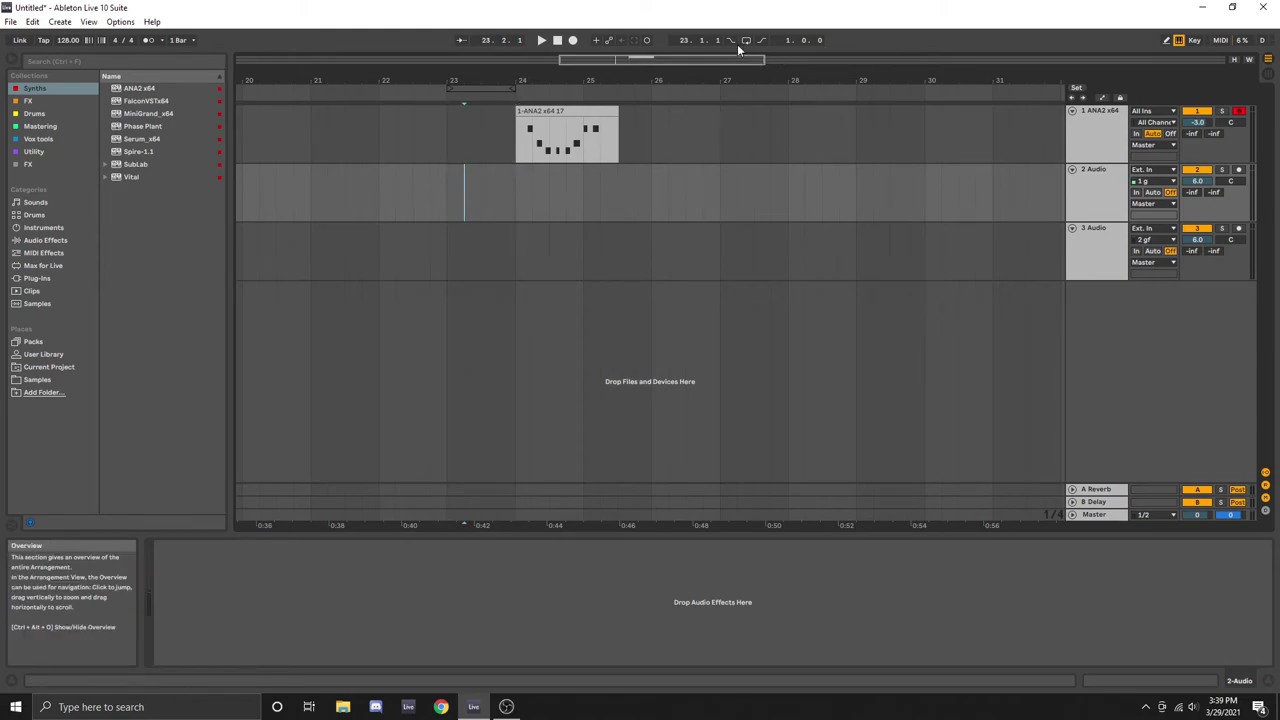
# Enable Punch-In/Out, arm 2 Audio, and record from bar 22 to capture bar 23.
pyautogui.click(730, 41)
pyautogui.click(762, 40)
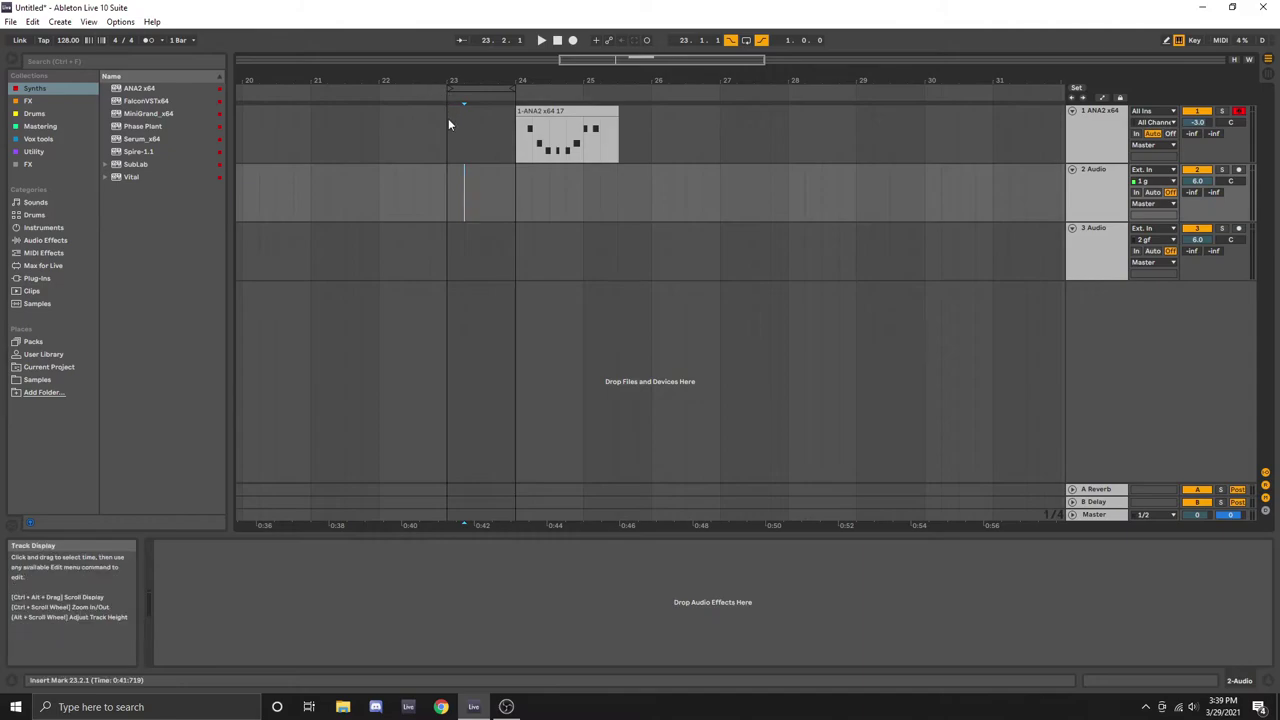
pyautogui.click(484, 89)
pyautogui.click(379, 192)
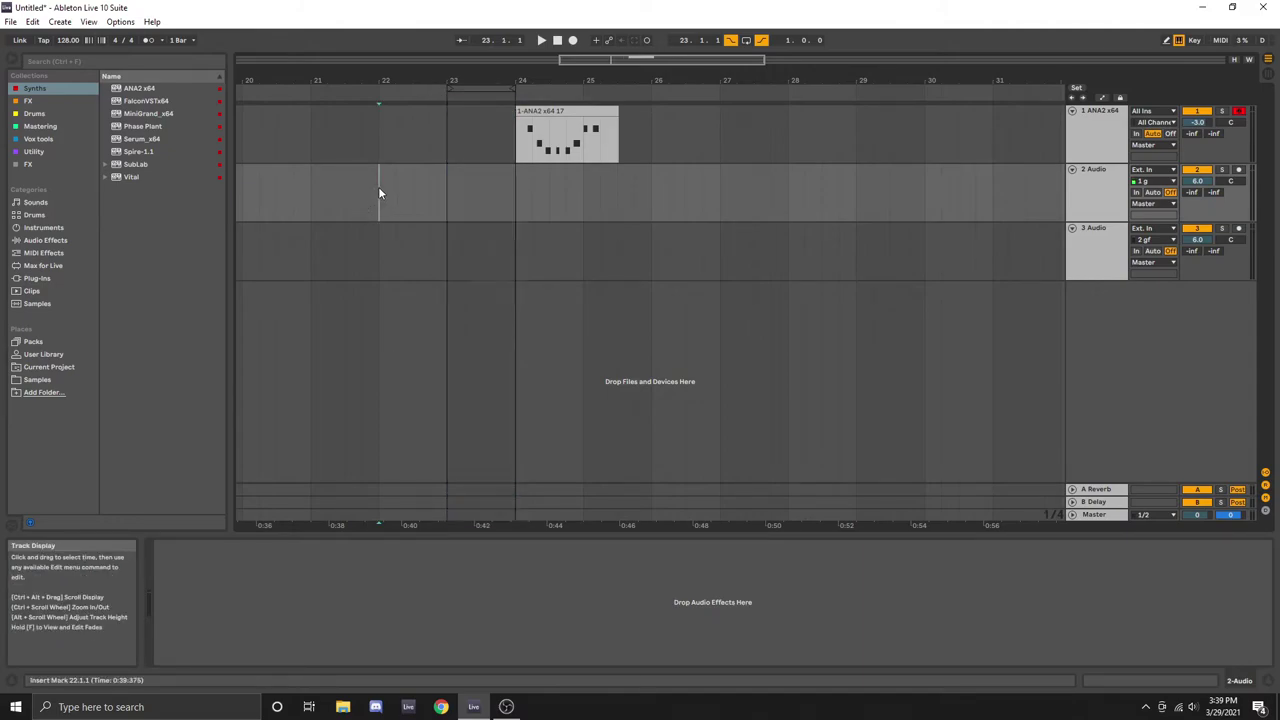
pyautogui.click(1238, 171)
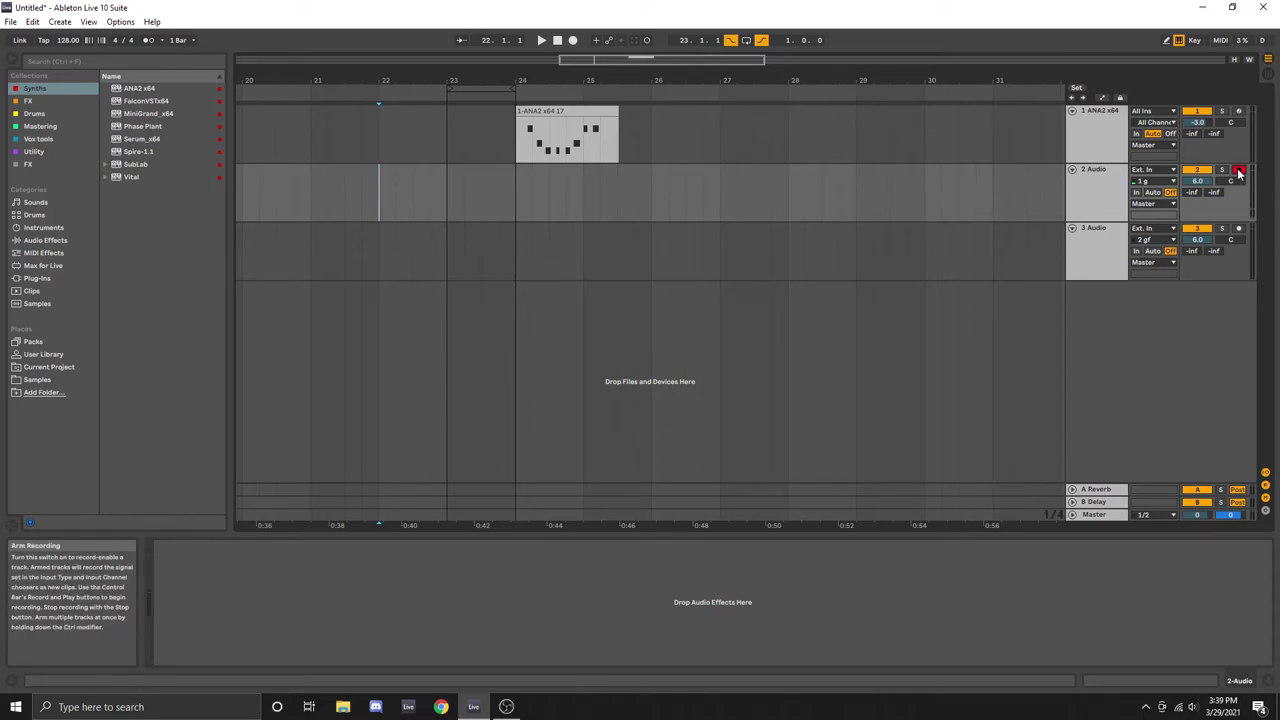
pyautogui.click(577, 41)
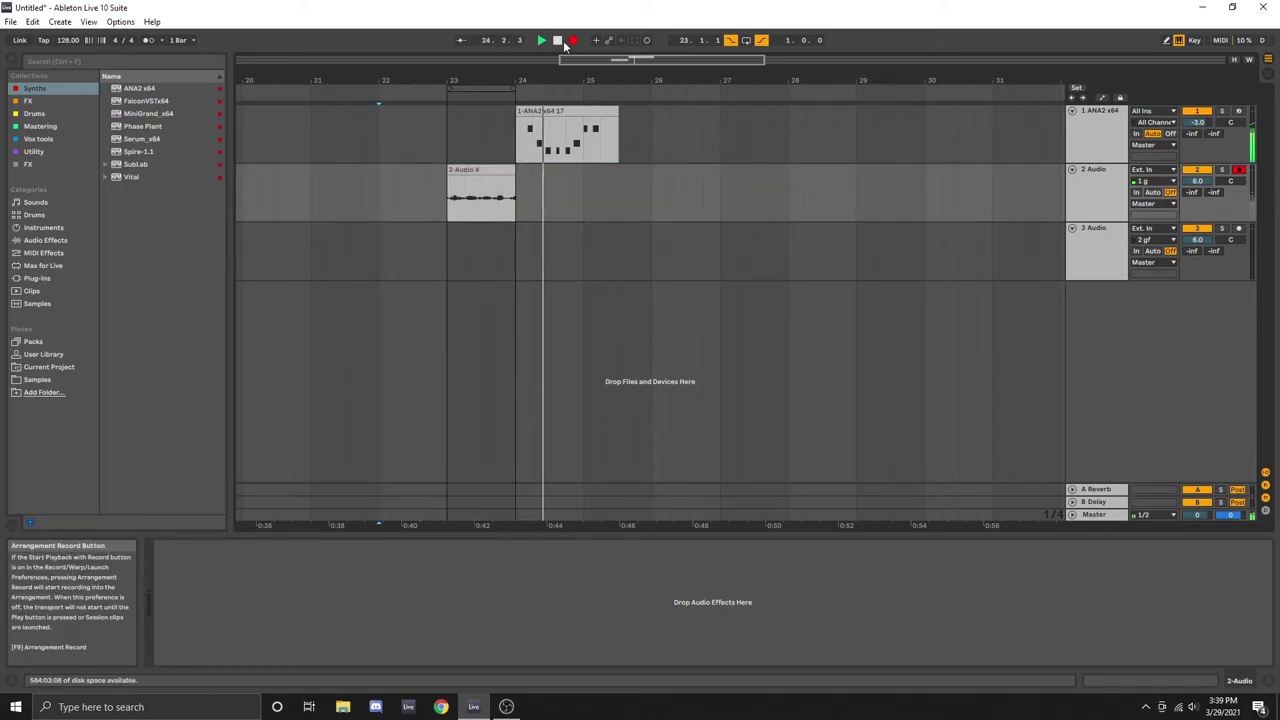
pyautogui.click(558, 41)
pyautogui.click(519, 158)
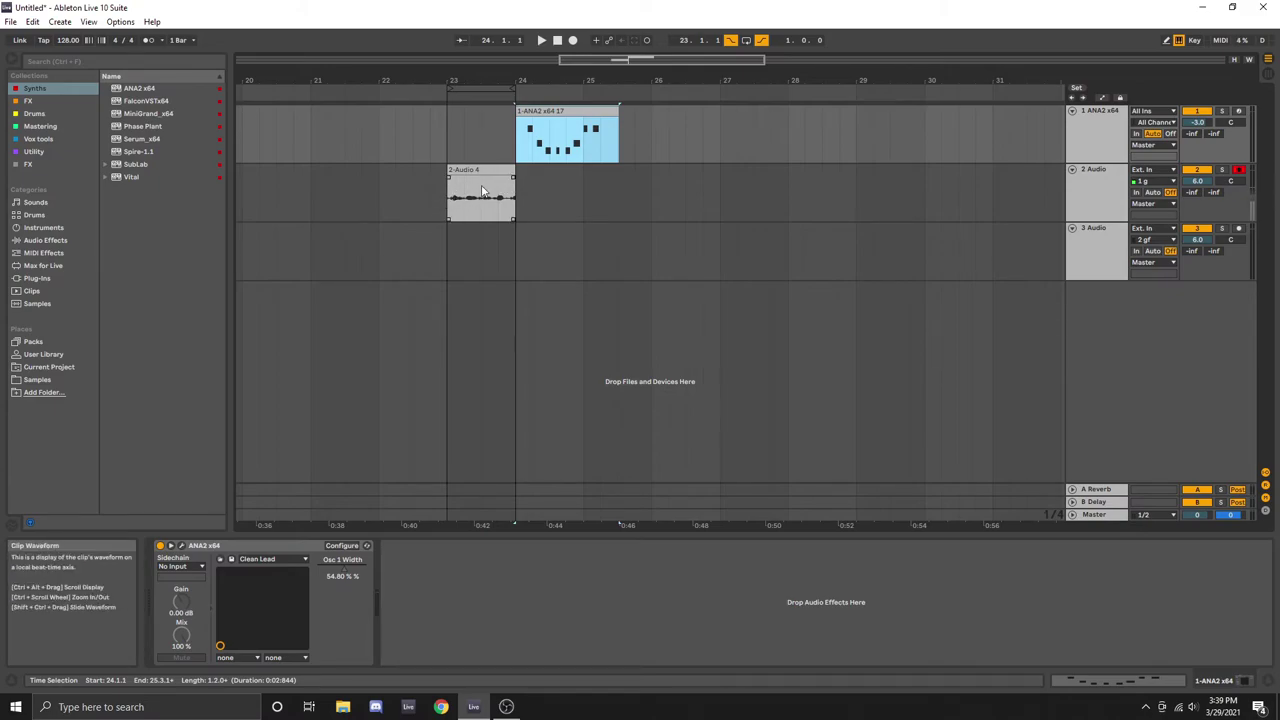
# Set the loop start to 22.1.1 and the loop length to 4.0.0 bars.
pyautogui.click(637, 114)
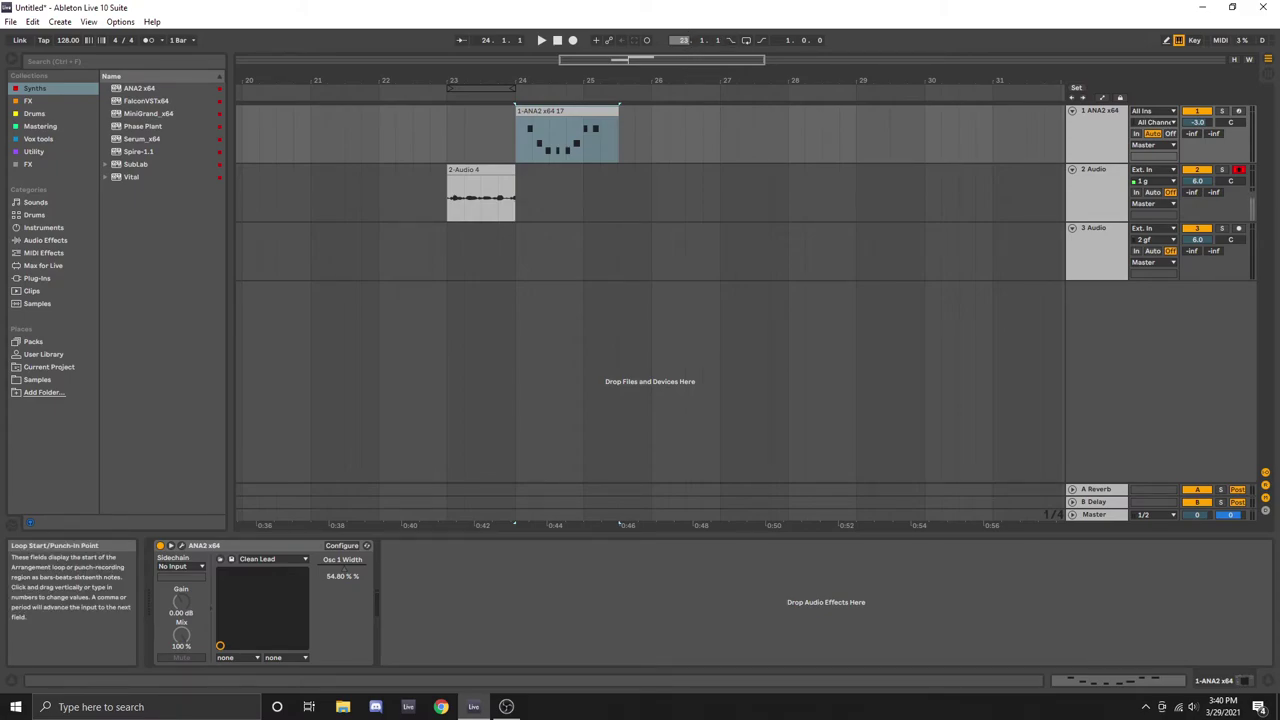
pyautogui.moveTo(683, 40); pyautogui.dragTo(683, 48)
pyautogui.moveTo(785, 44)
pyautogui.mouseDown()
pyautogui.moveTo(785, 12)
pyautogui.moveTo(788, 50)
pyautogui.mouseUp()
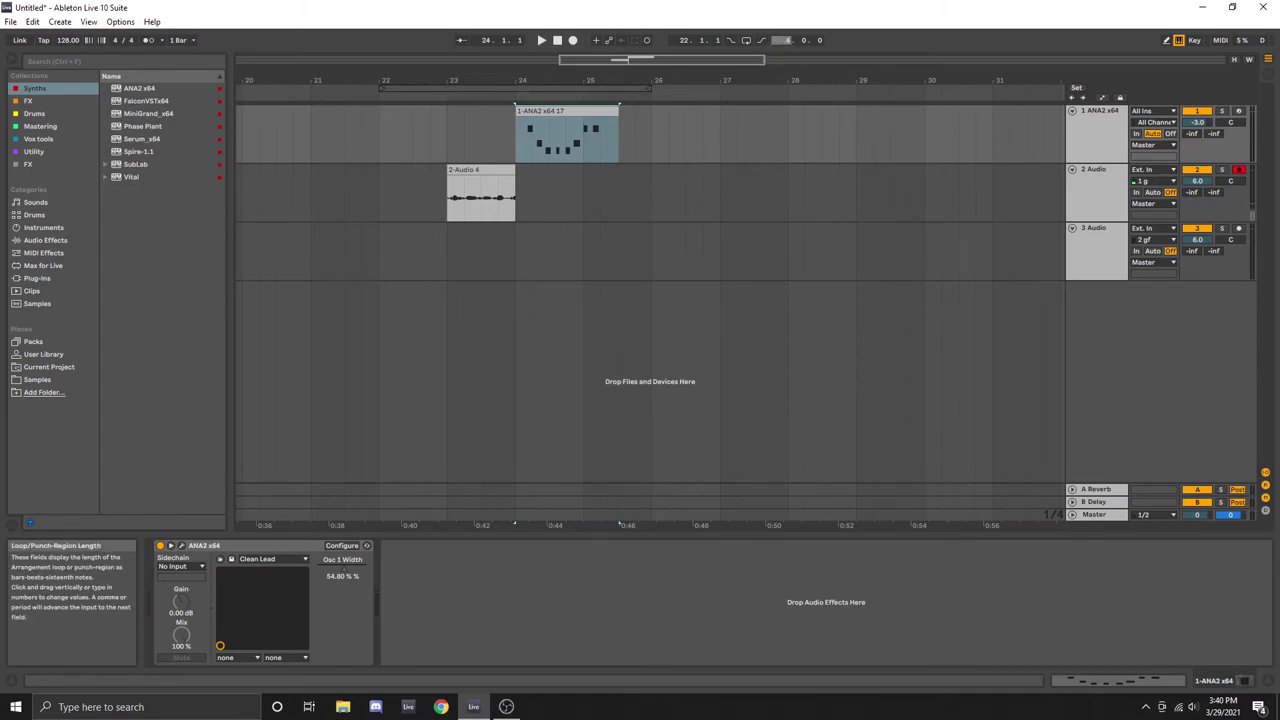
# Turn on the Computer MIDI Keyboard and play an 'a' note on the ANA2 x64 instrument.
pyautogui.click(1181, 42)
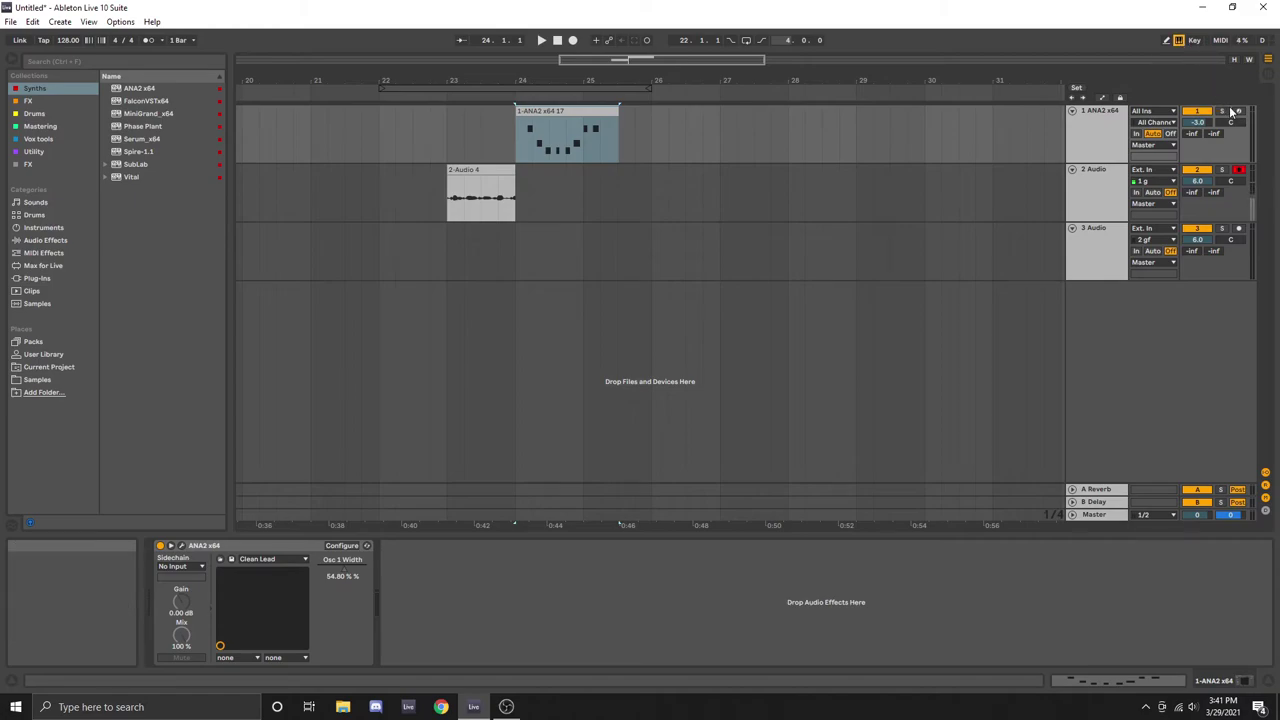
pyautogui.click(1179, 43)
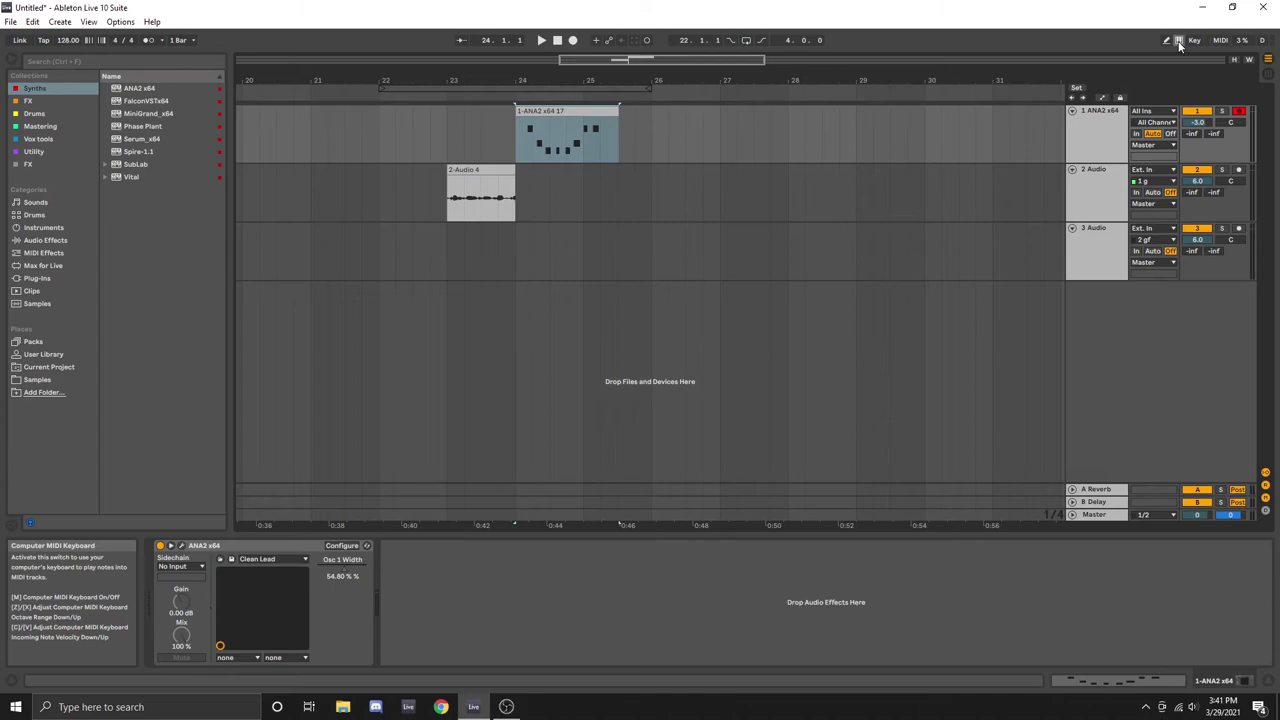
pyautogui.click(1179, 43)
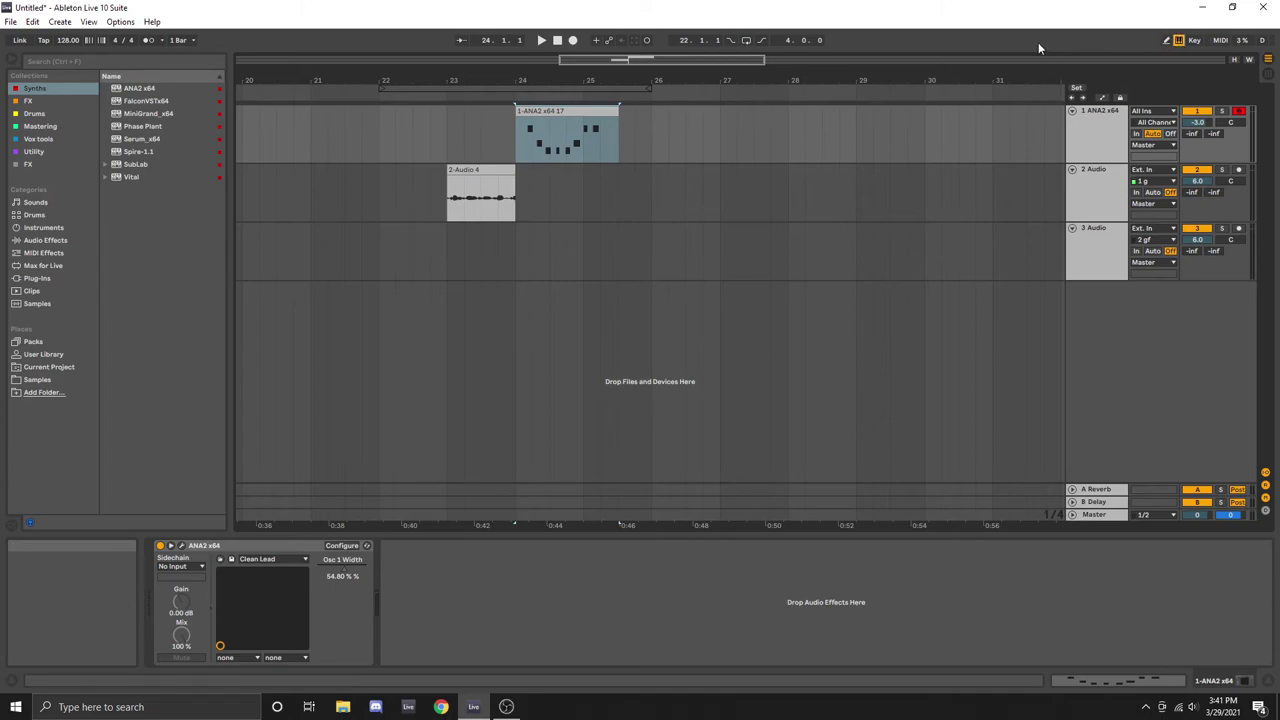
pyautogui.press('a')
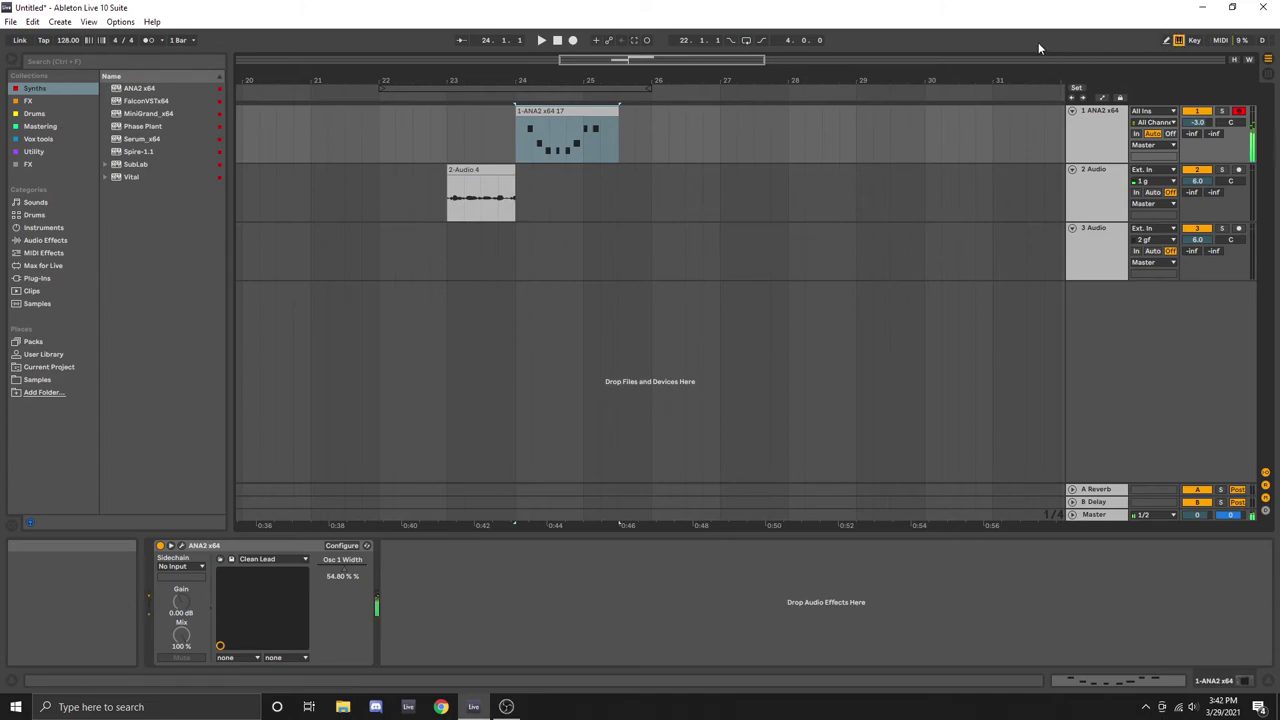
# Toggle the Computer MIDI Keyboard off and on several times, leaving it on.
pyautogui.click(1180, 43)
pyautogui.click(1180, 43)
pyautogui.click(1180, 43)
pyautogui.click(1180, 43)
pyautogui.click(1180, 43)
pyautogui.click(1180, 43)
# Turn off the computer keyboard note input and assign the y key to track 1's Track Activator.
pyautogui.click(1180, 43)
pyautogui.click(1193, 41)
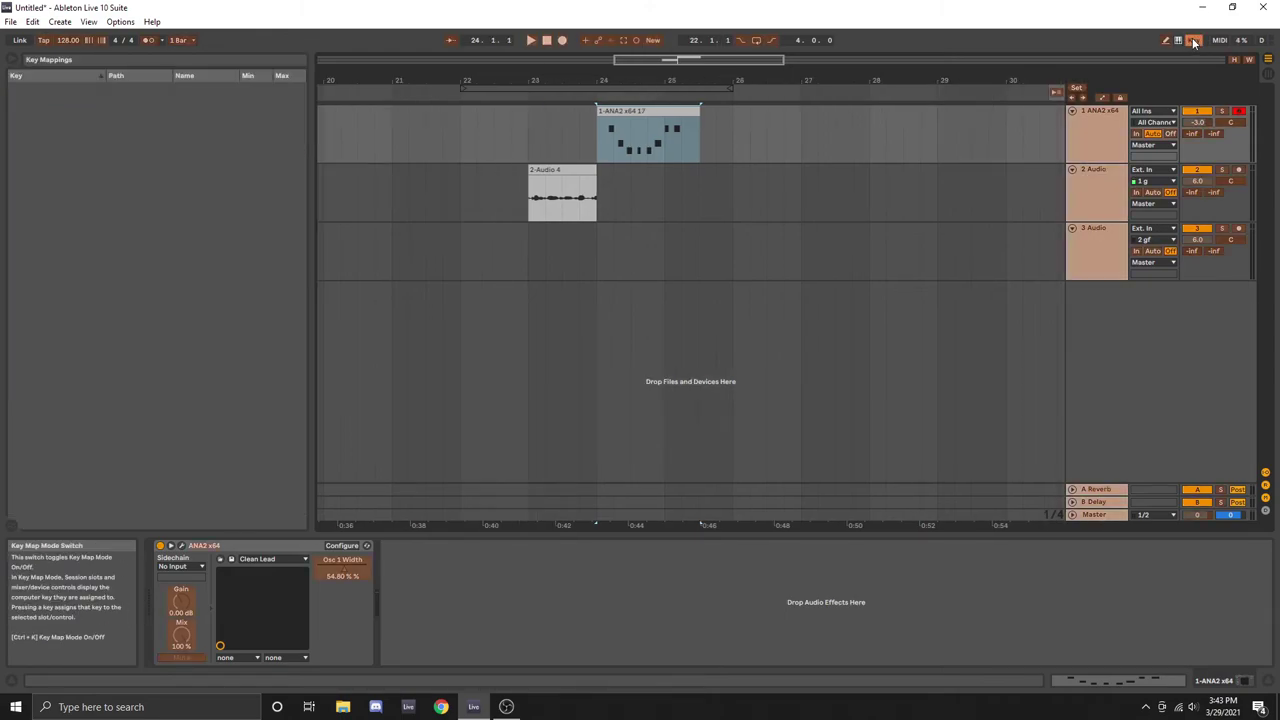
pyautogui.click(1196, 117)
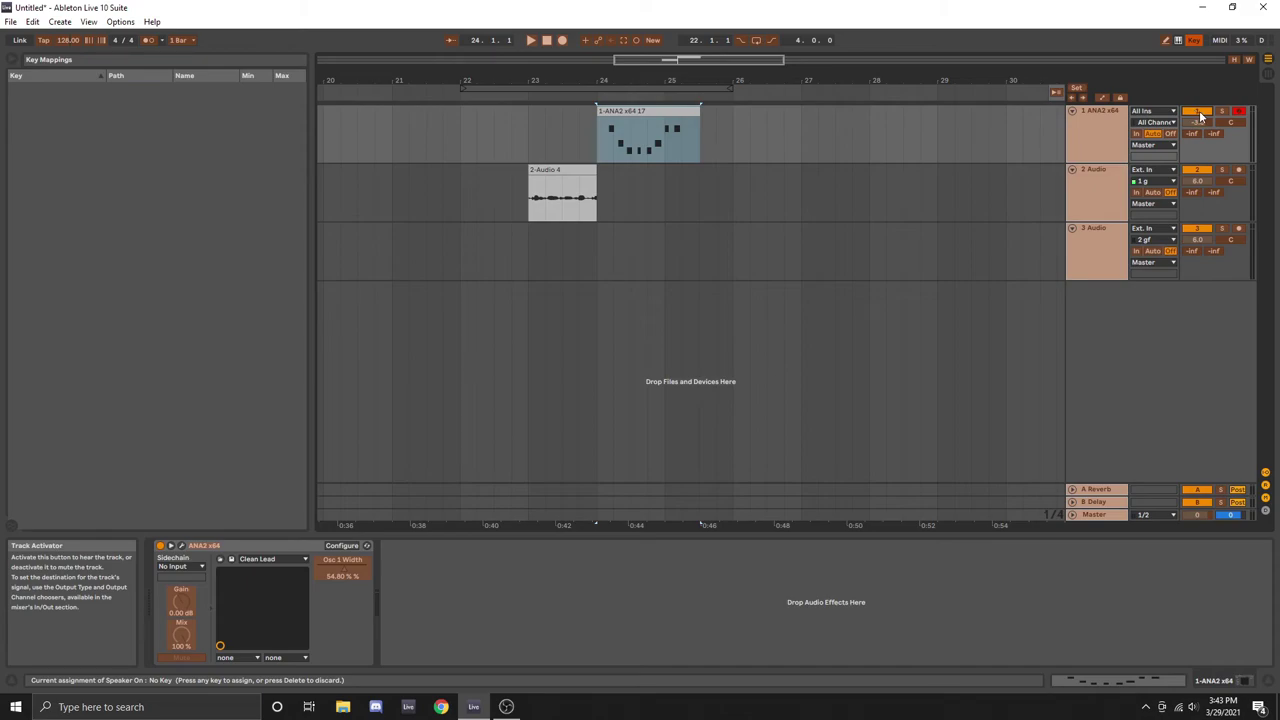
pyautogui.press('y')
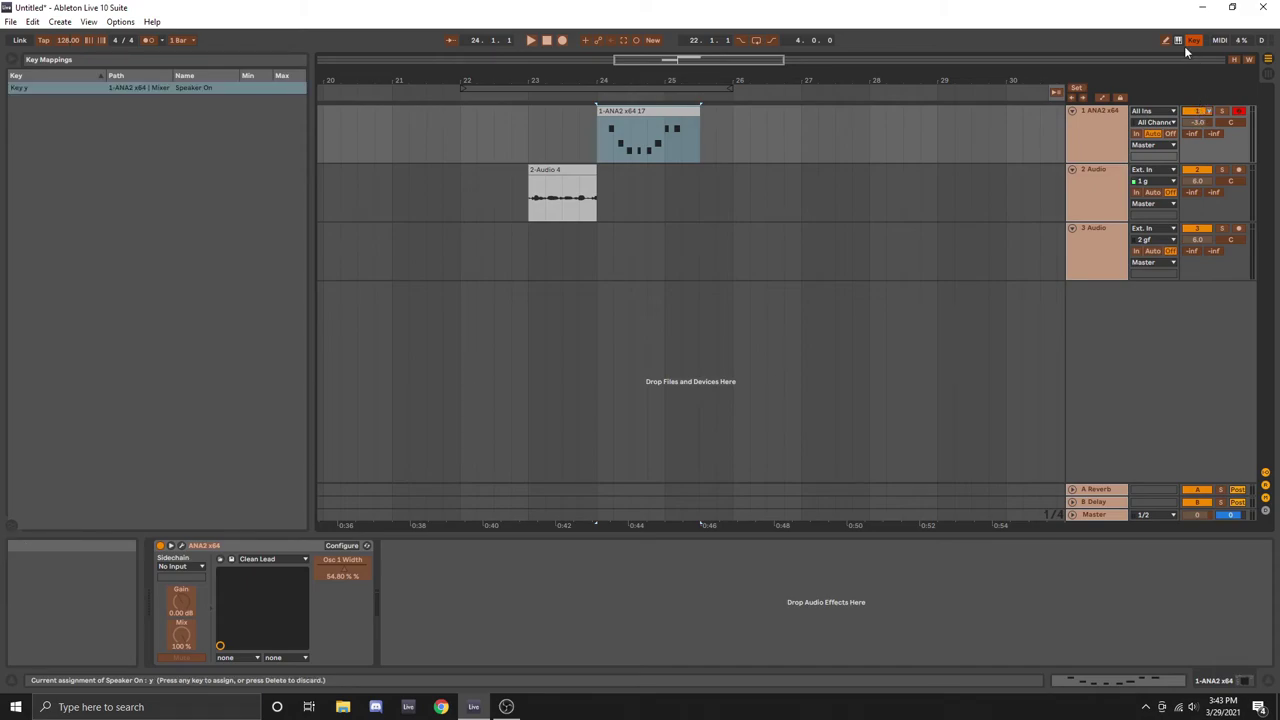
pyautogui.click(1194, 41)
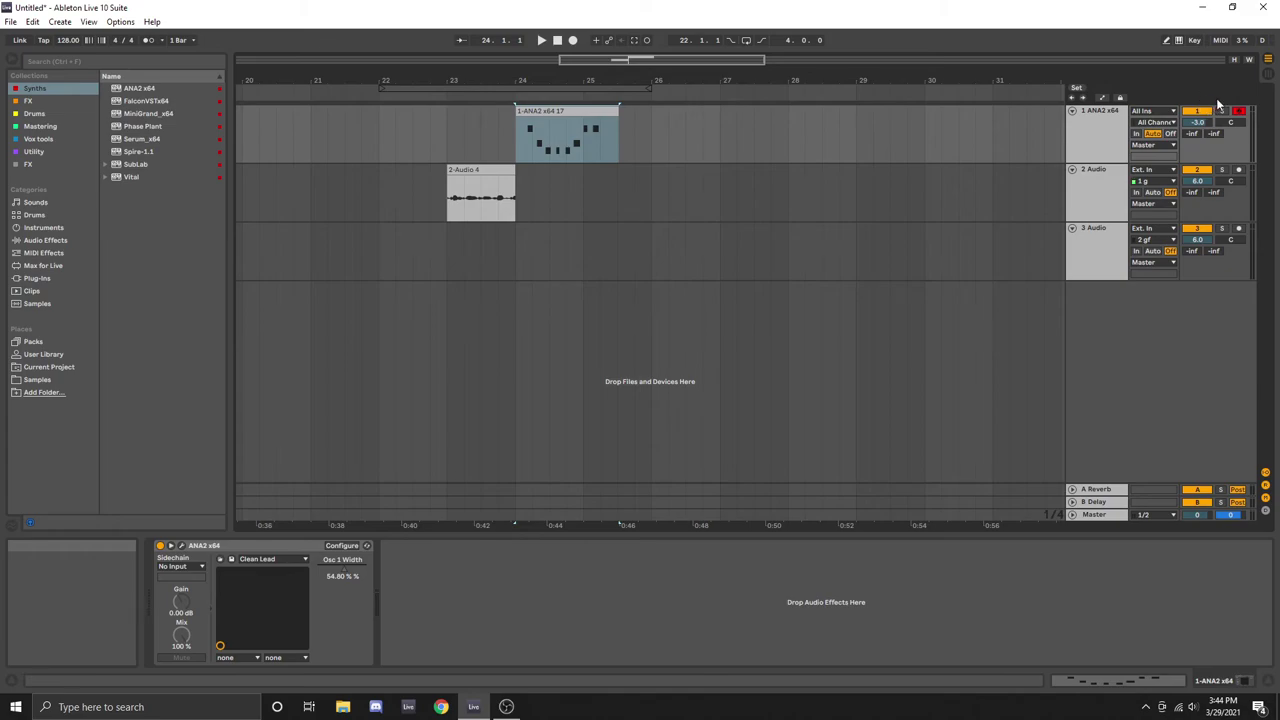
# Delete the y key mapping from track 1's Track Activator and exit Key Map Mode.
pyautogui.click(1194, 40)
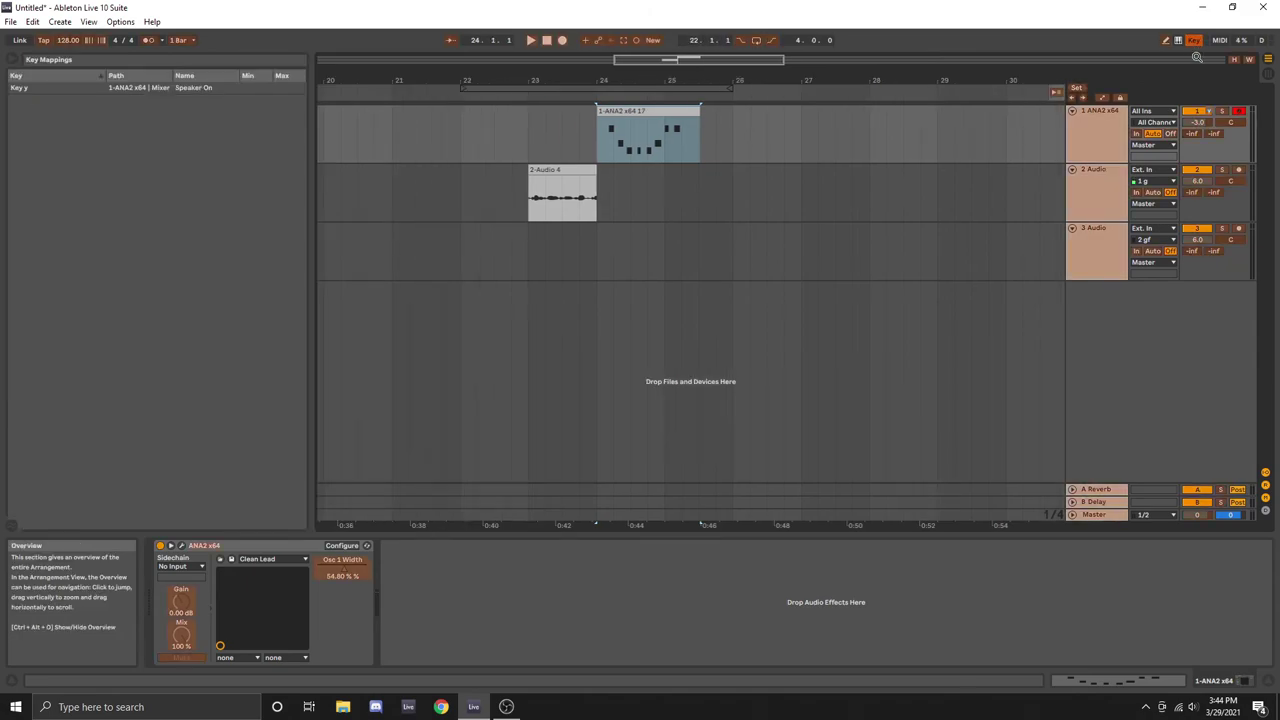
pyautogui.rightClick(1198, 110)
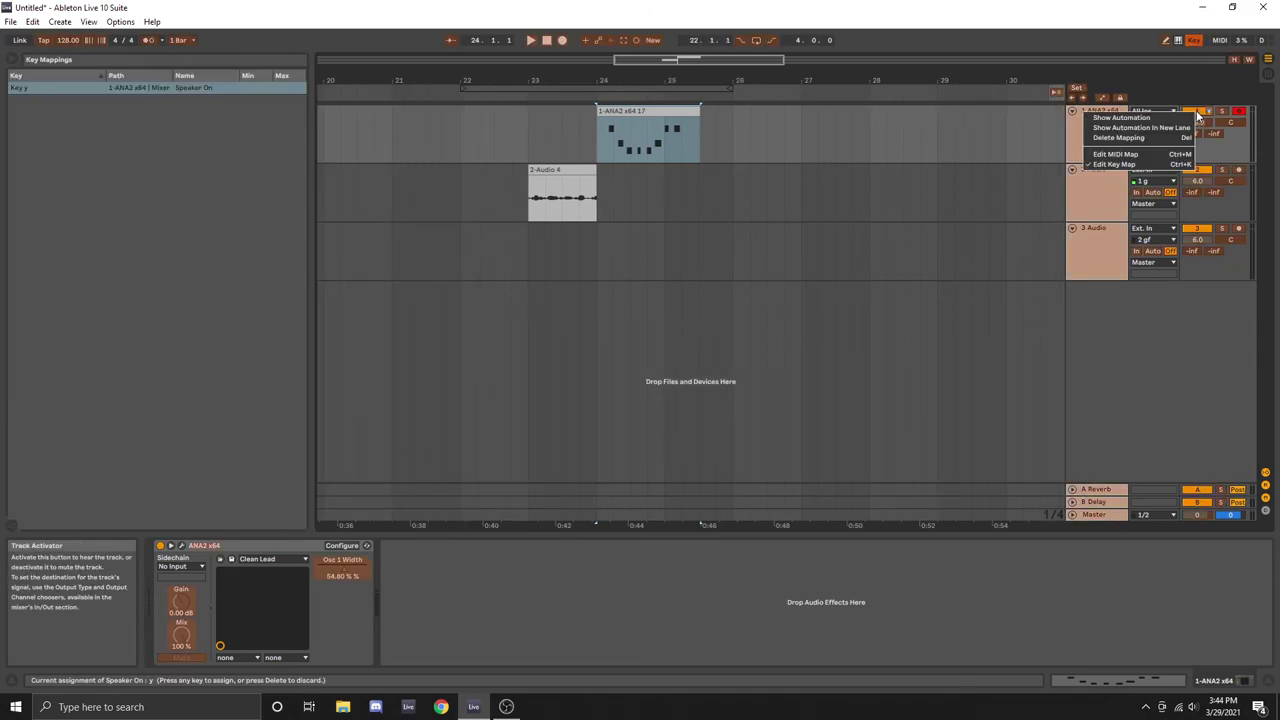
pyautogui.click(1157, 139)
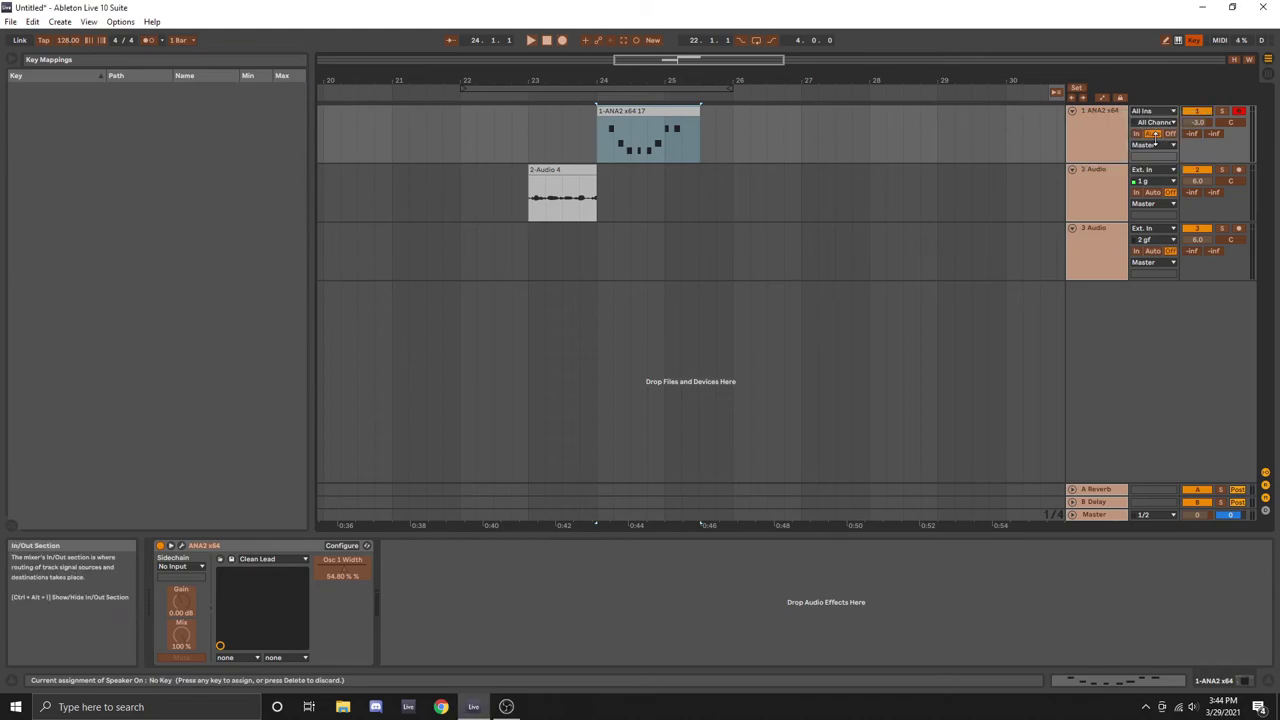
pyautogui.hotkey('ctrl', 'k')
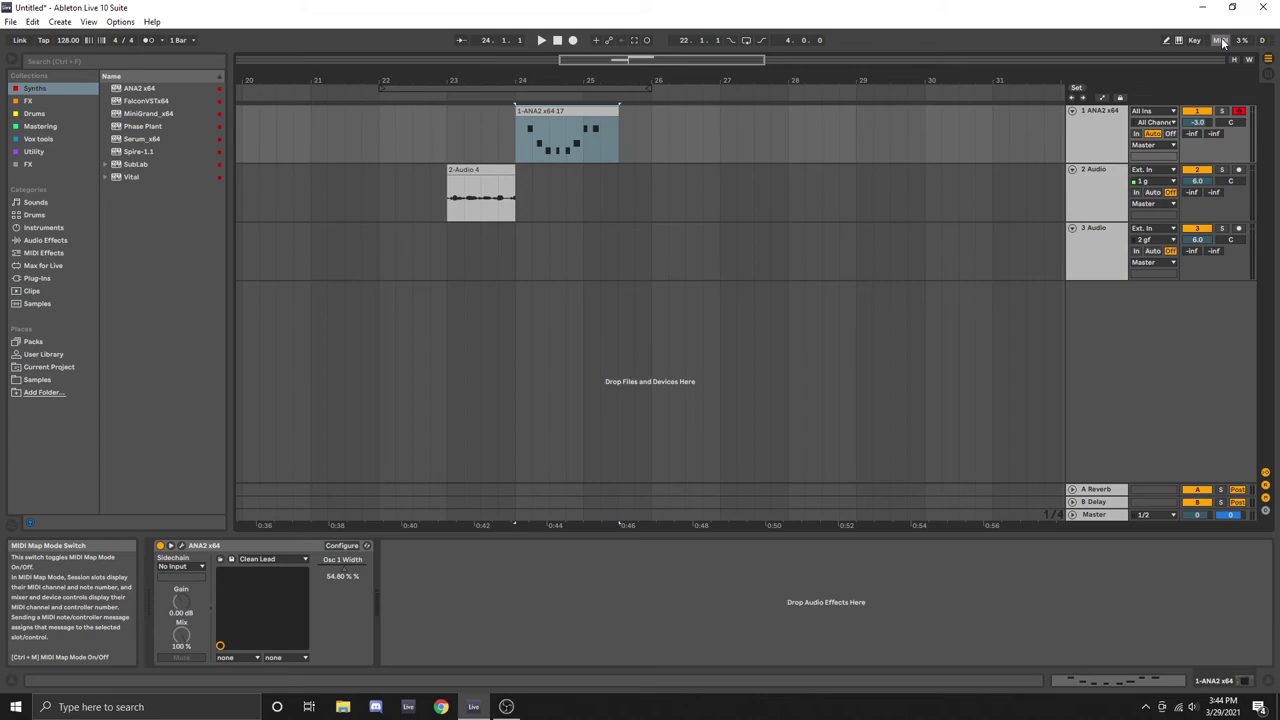
# Assign MIDI note C3 on channel 2 to the ANA2 x64 Track Activator, then leave MIDI Map Mode.
pyautogui.click(1220, 40)
pyautogui.click(1198, 112)
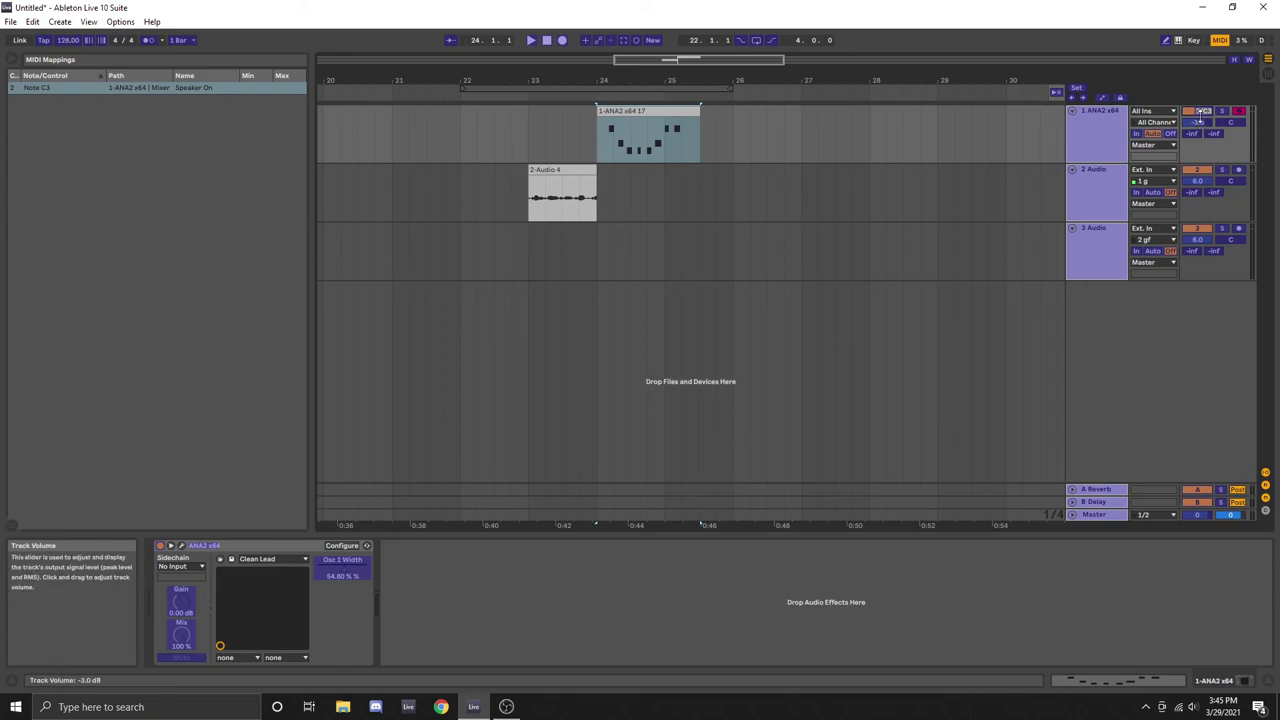
pyautogui.click(1222, 40)
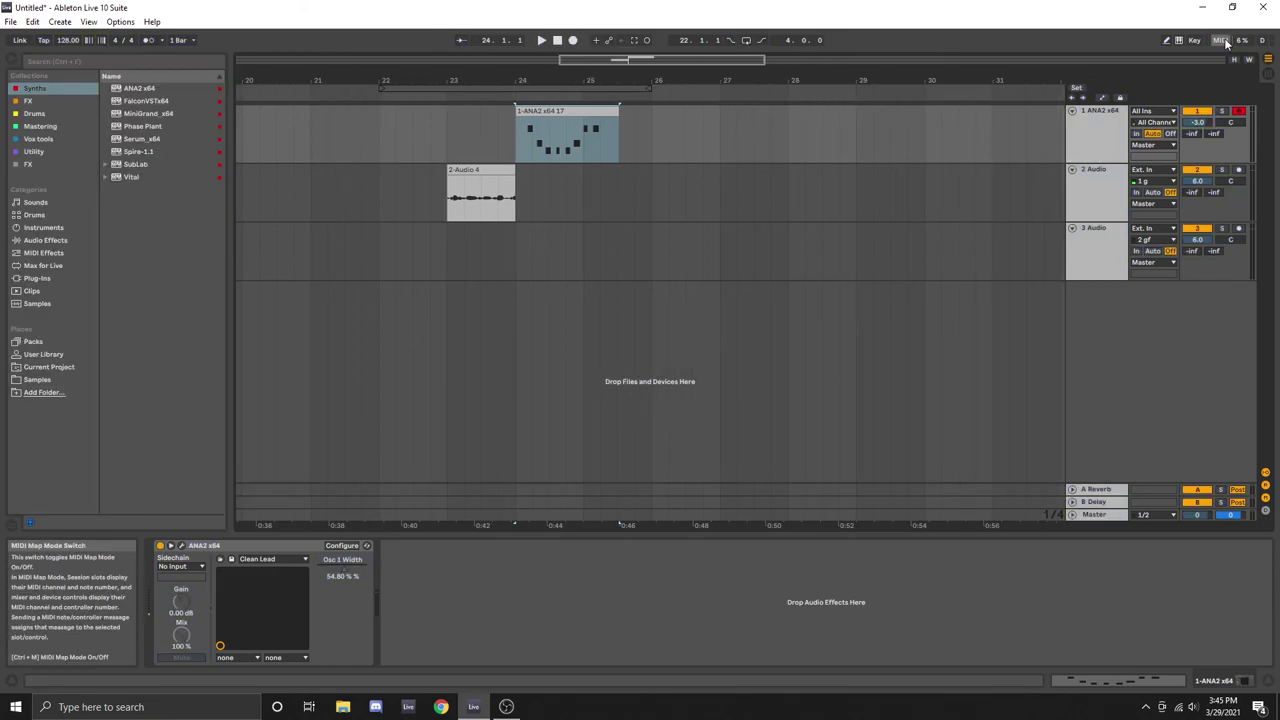